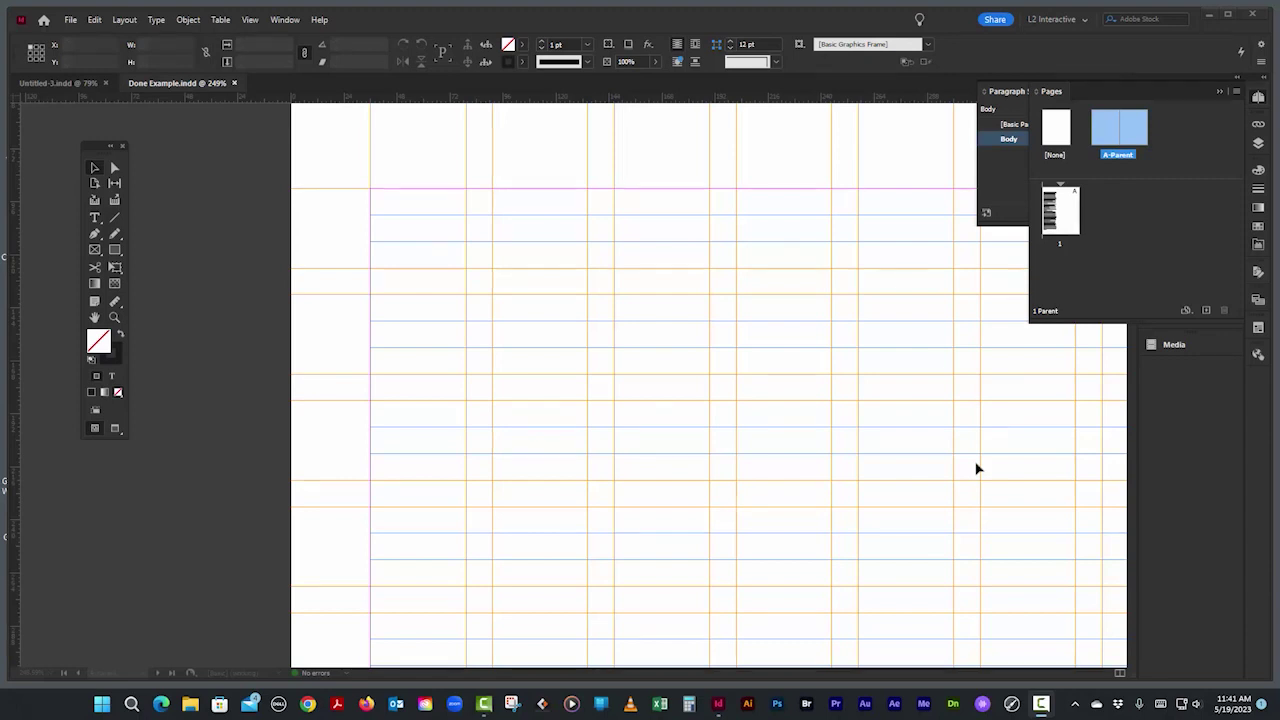
- Switch to the blank Untitled-3 document and move the Tools panel to the left
left_click(124, 19)
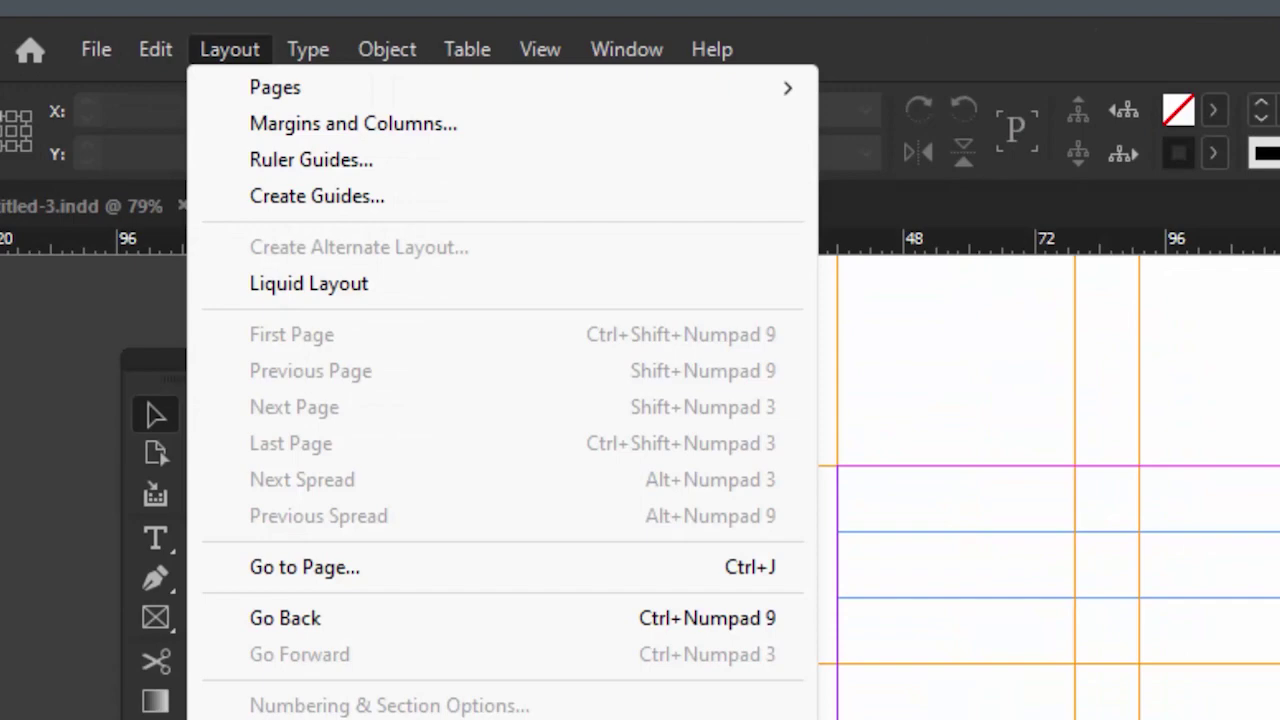
key("Escape")
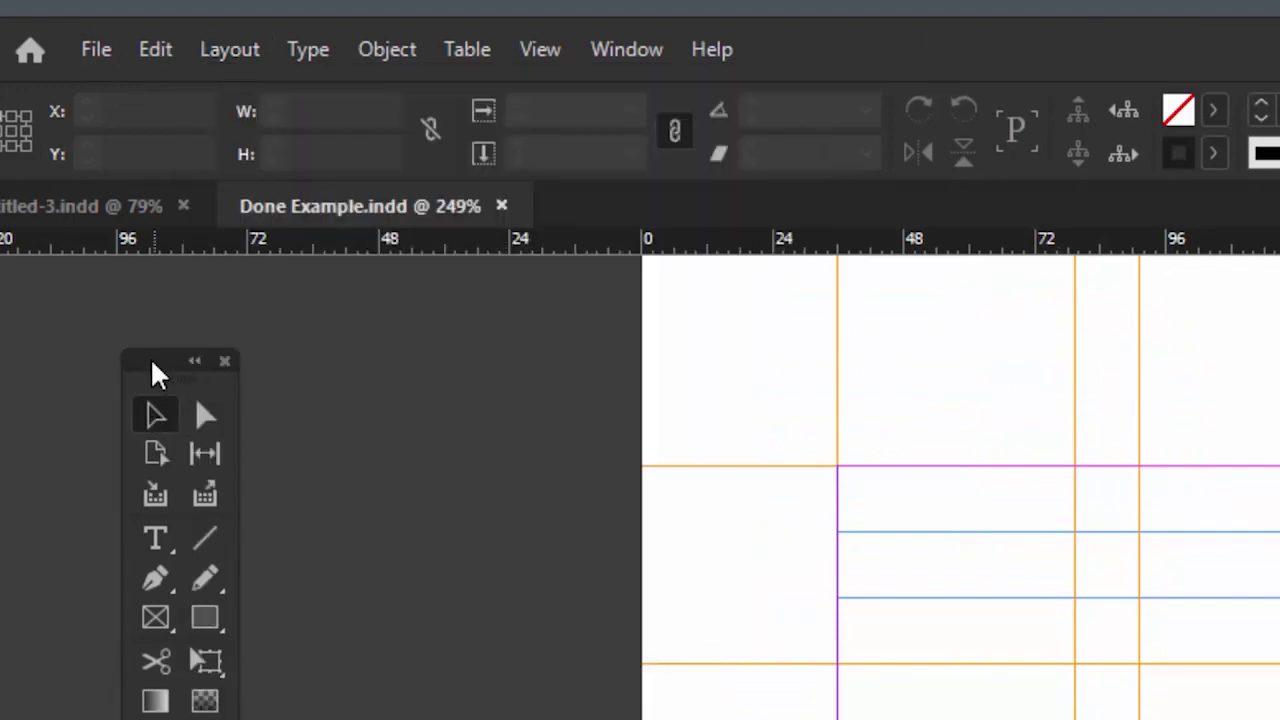
left_click_drag(151, 366, 241, 362)
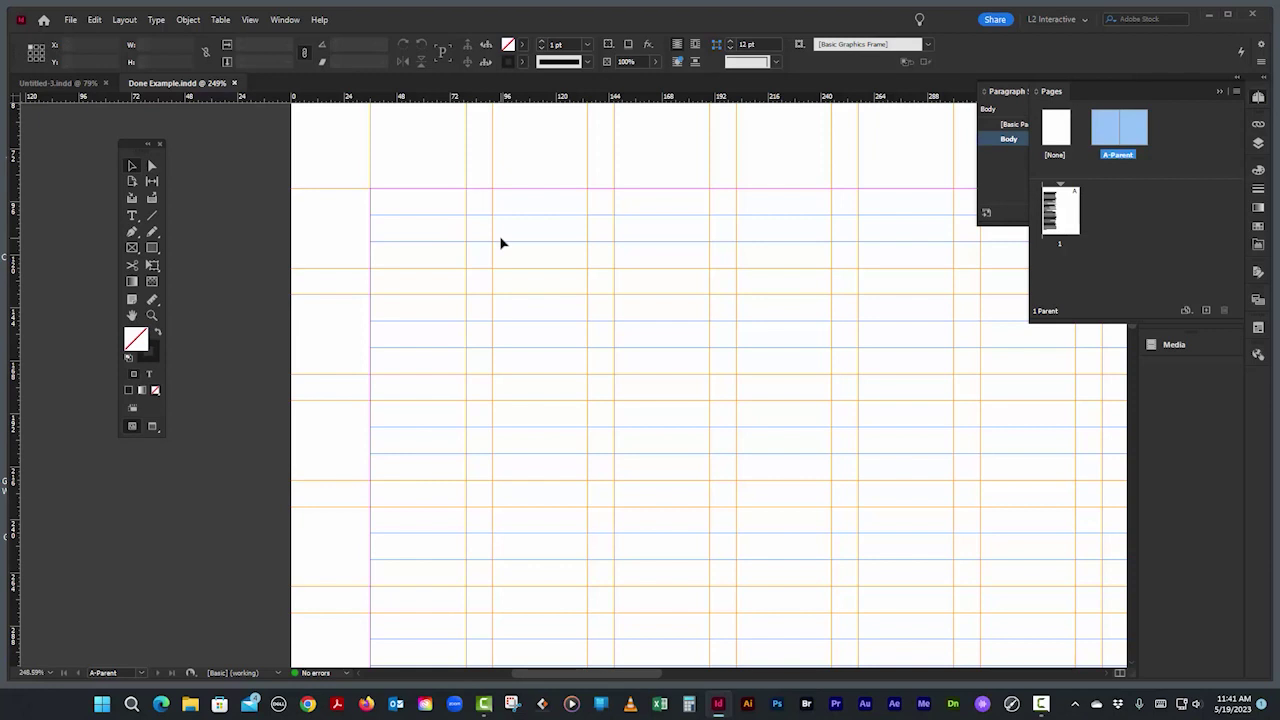
left_click(80, 84)
left_click_drag(138, 145, 100, 145)
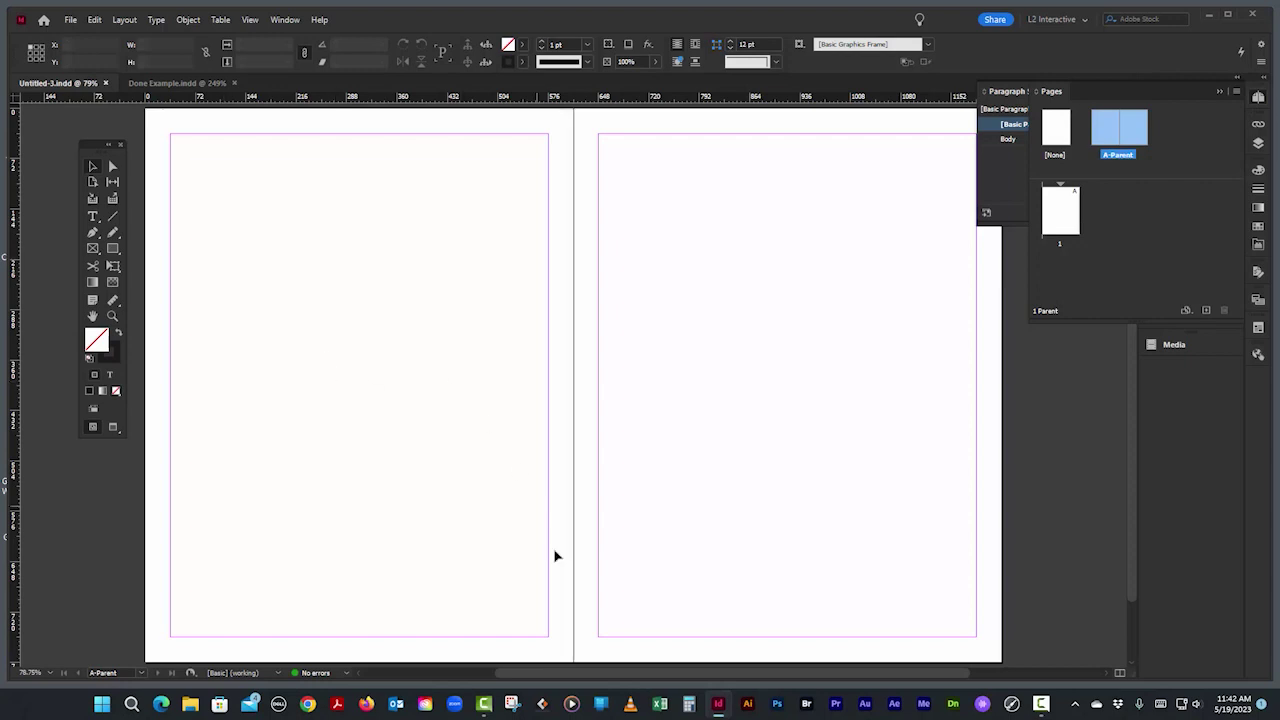
- In Calculator, compute 13 × 3 + 12 = 51
left_click(689, 706)
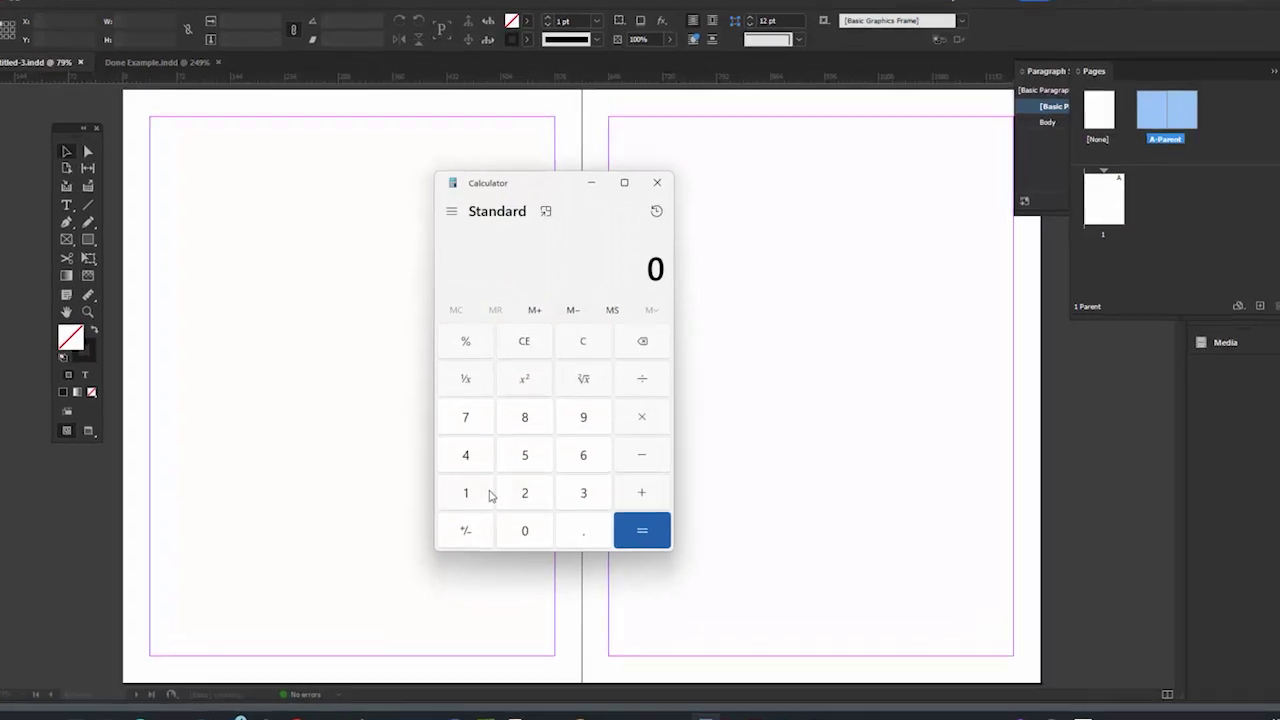
left_click(463, 483)
left_click(566, 486)
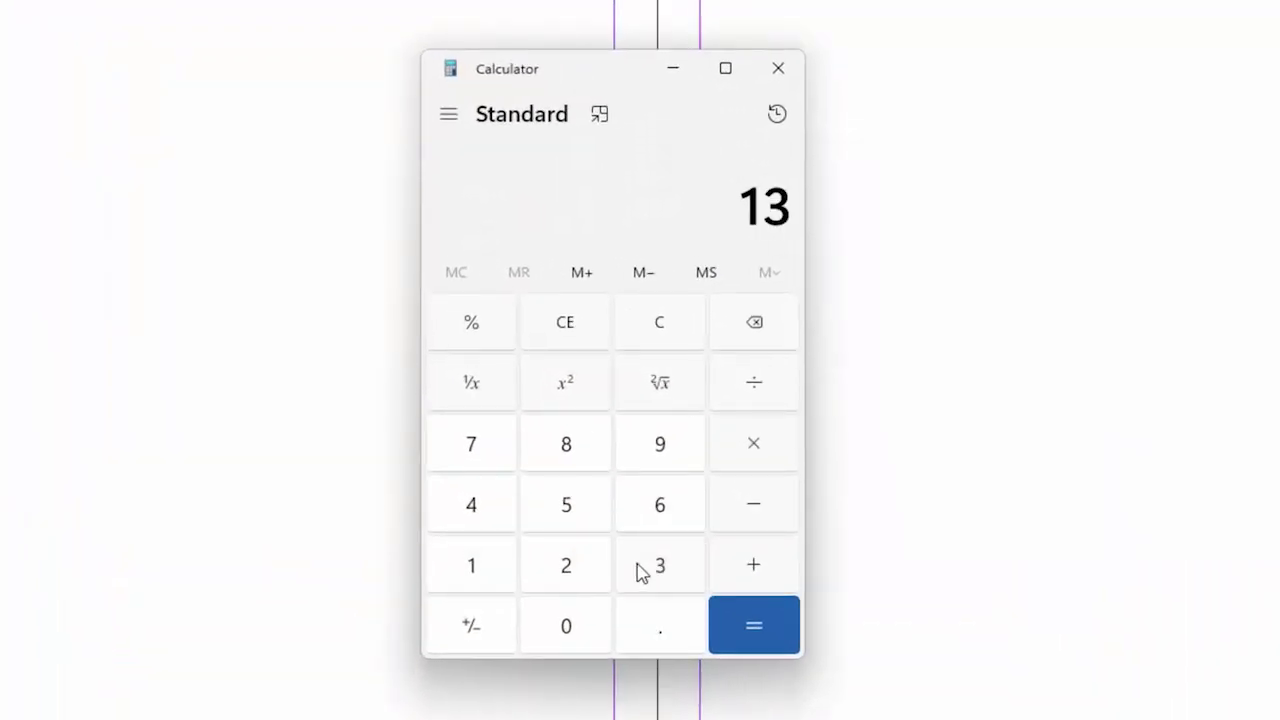
left_click(752, 464)
left_click(663, 571)
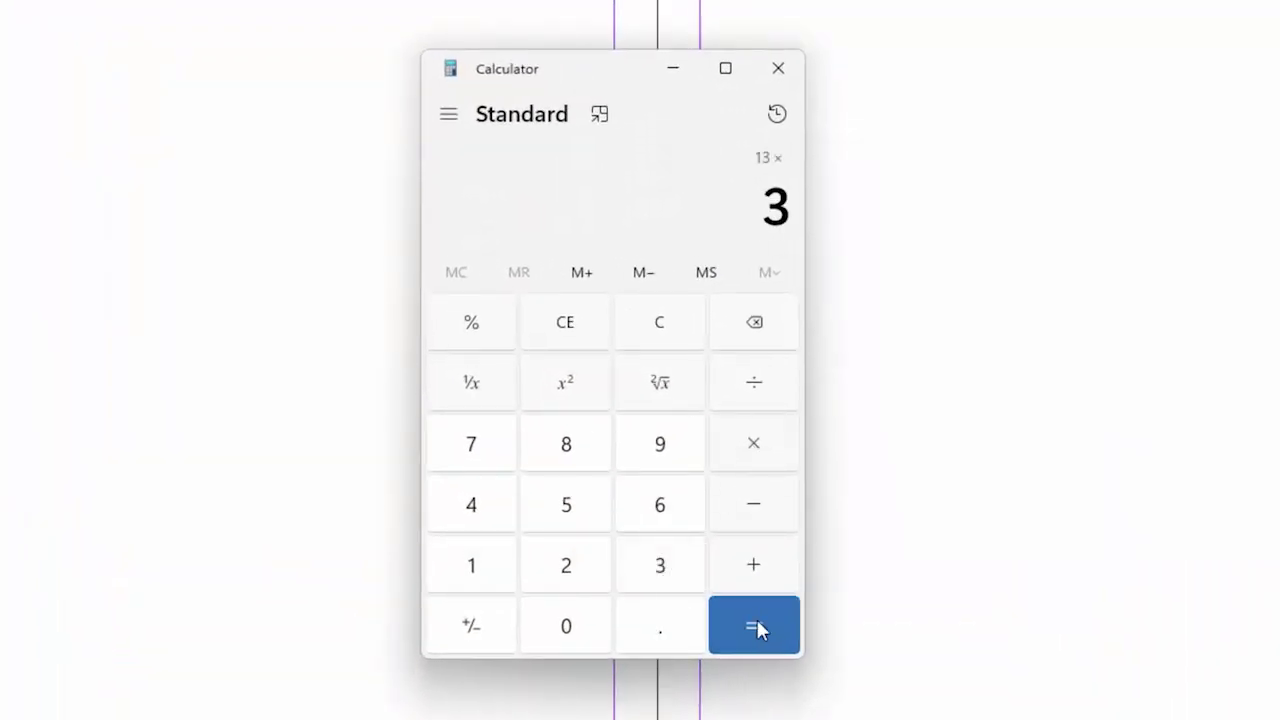
left_click(759, 624)
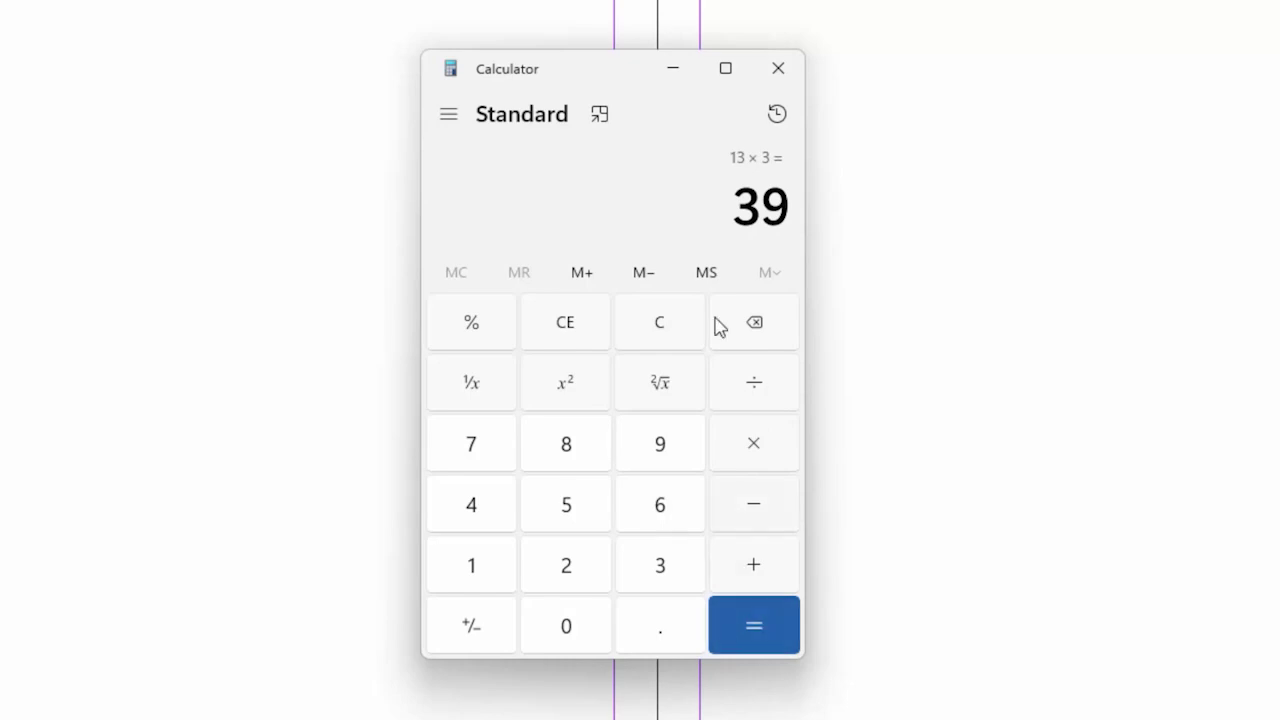
left_click_drag(641, 69, 725, 73)
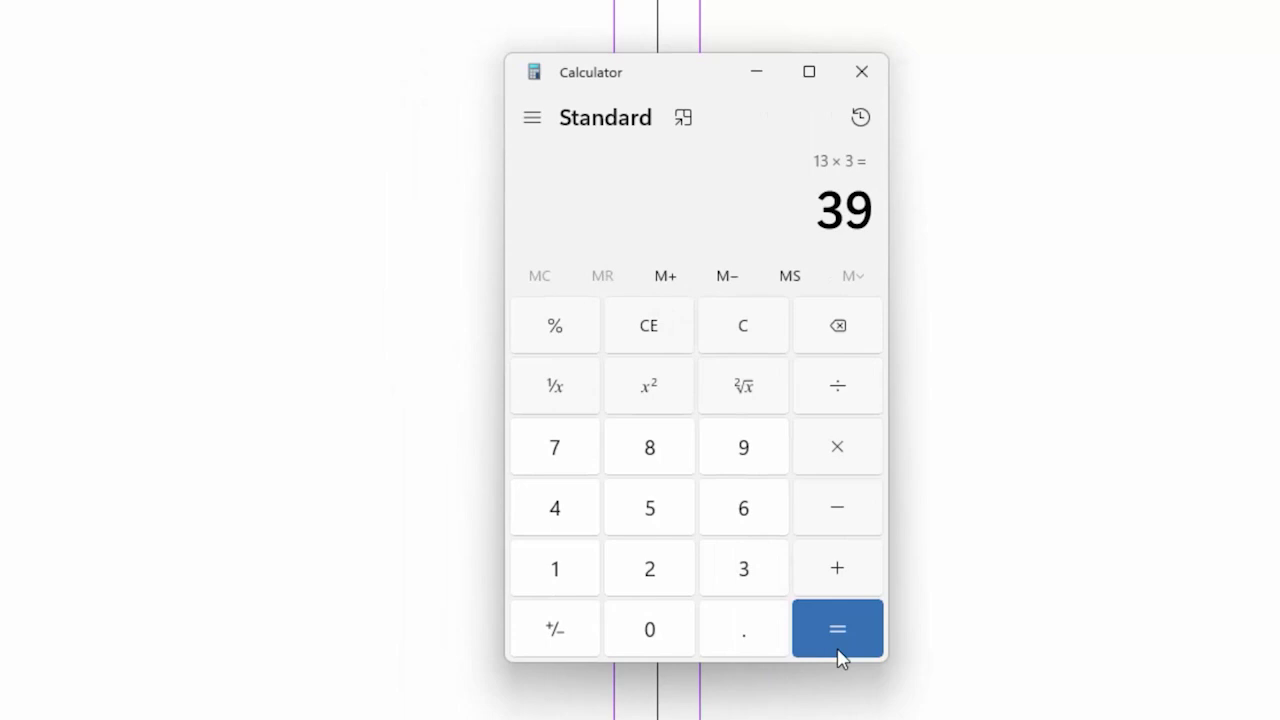
left_click(838, 575)
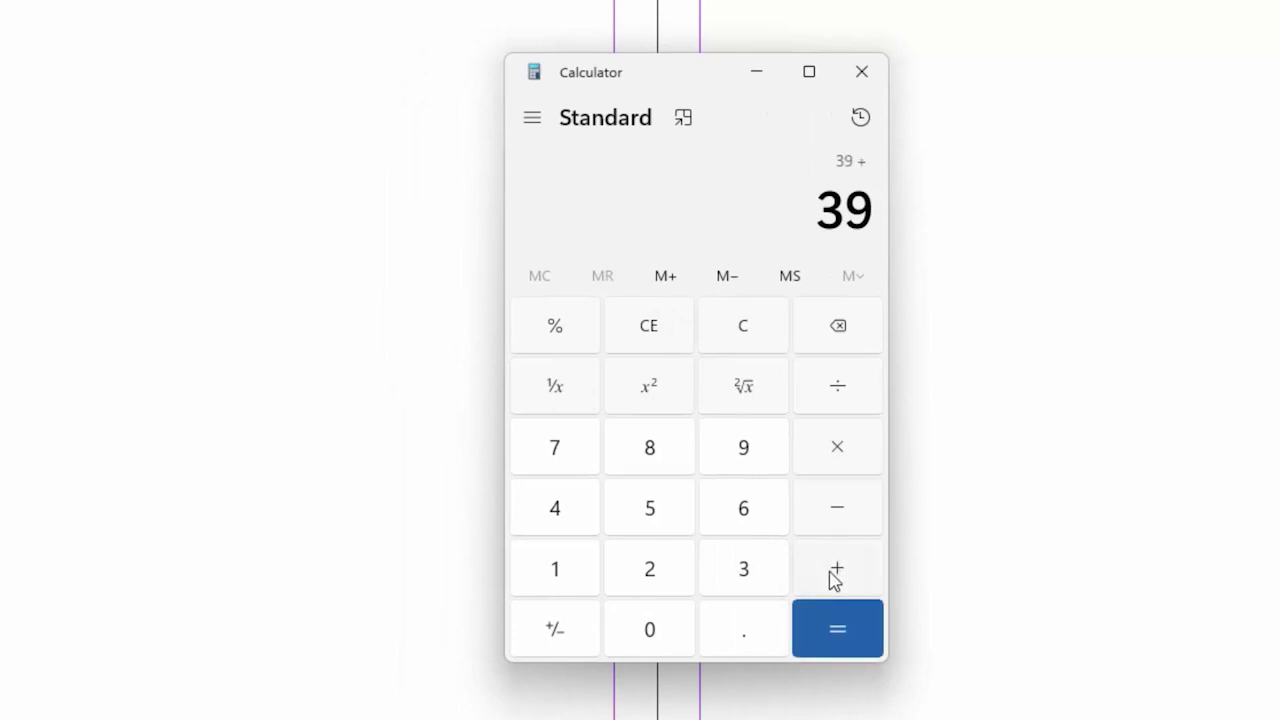
left_click(559, 569)
left_click(650, 571)
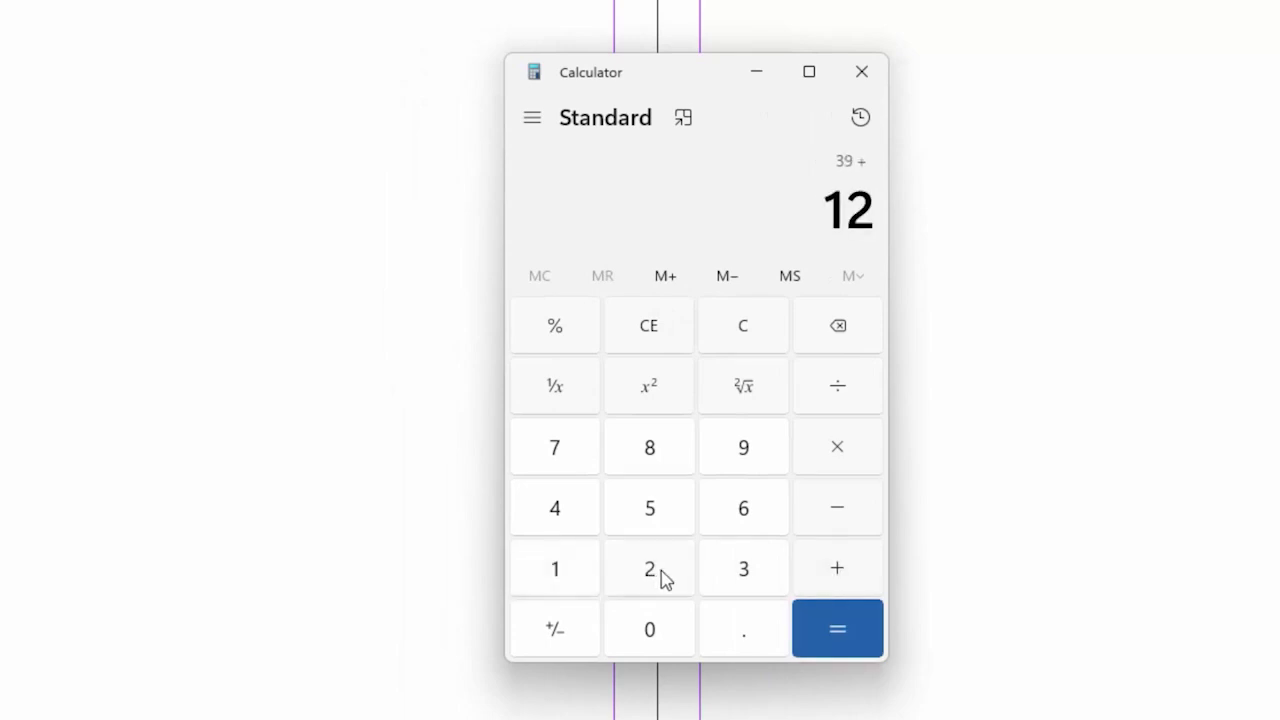
left_click(837, 628)
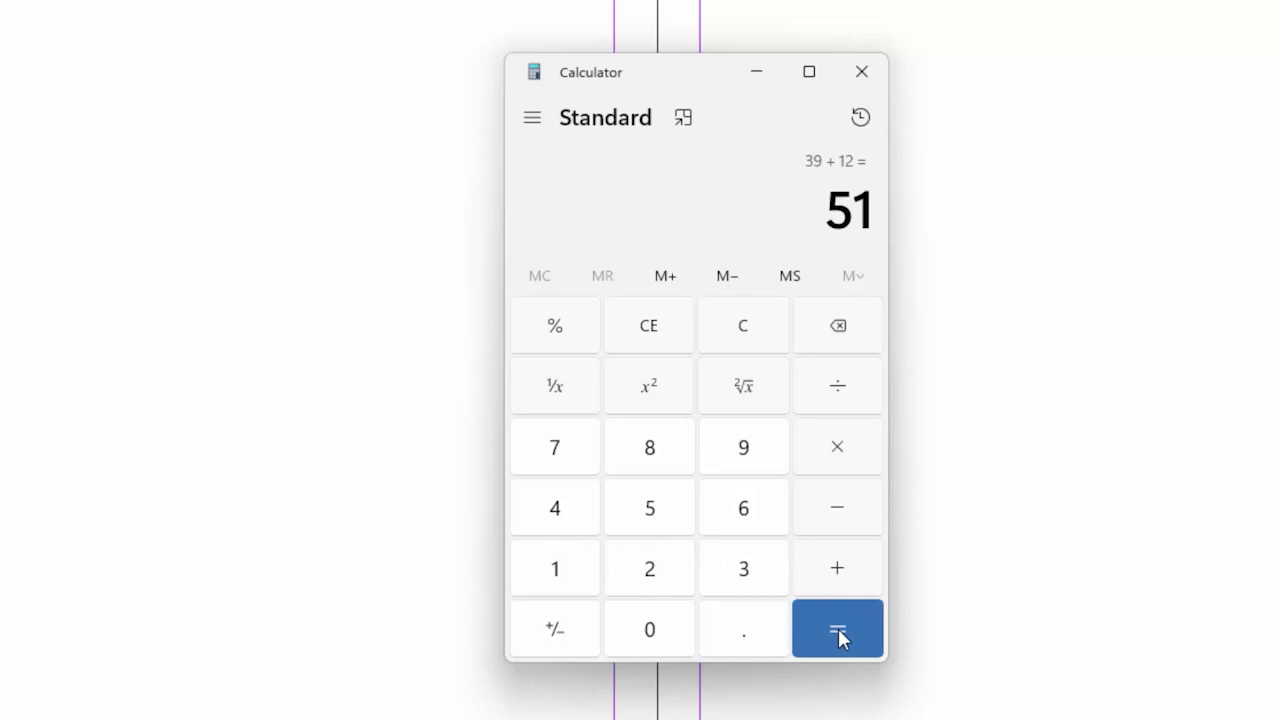
left_click_drag(664, 82, 712, 88)
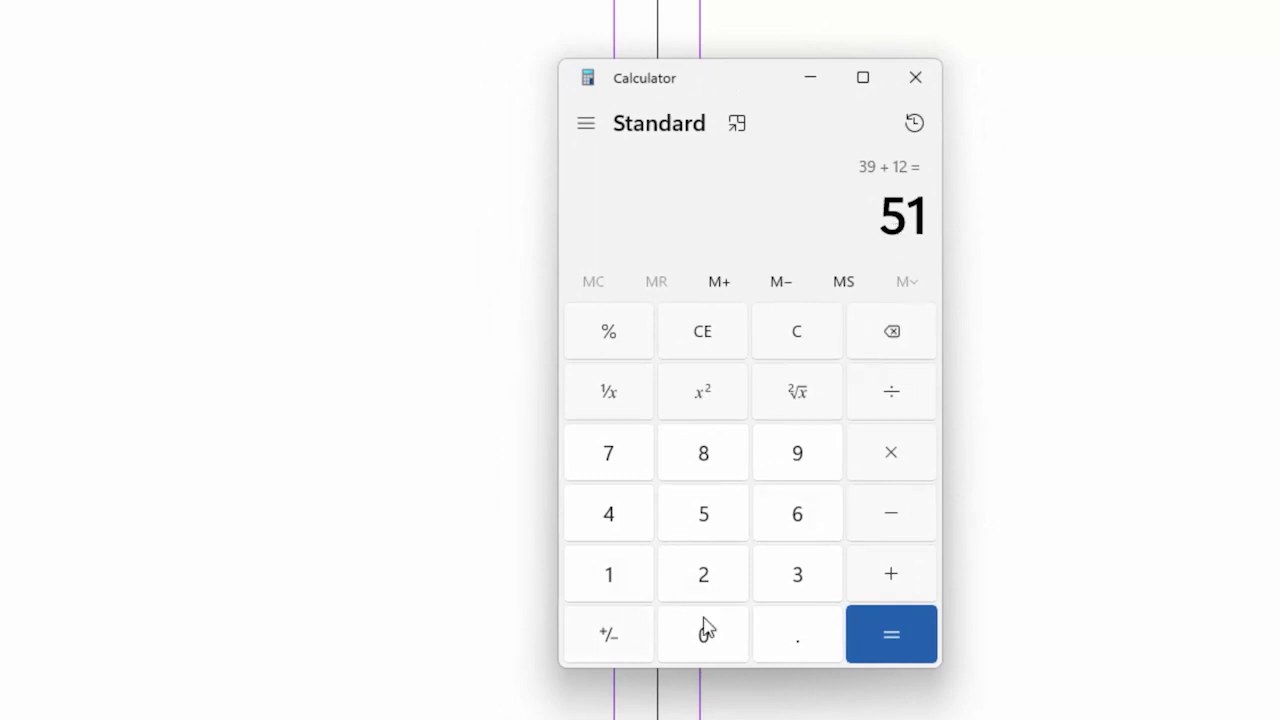
- Multiply 51 by 12 to get 612 and store it in memory
left_click(893, 461)
left_click(609, 588)
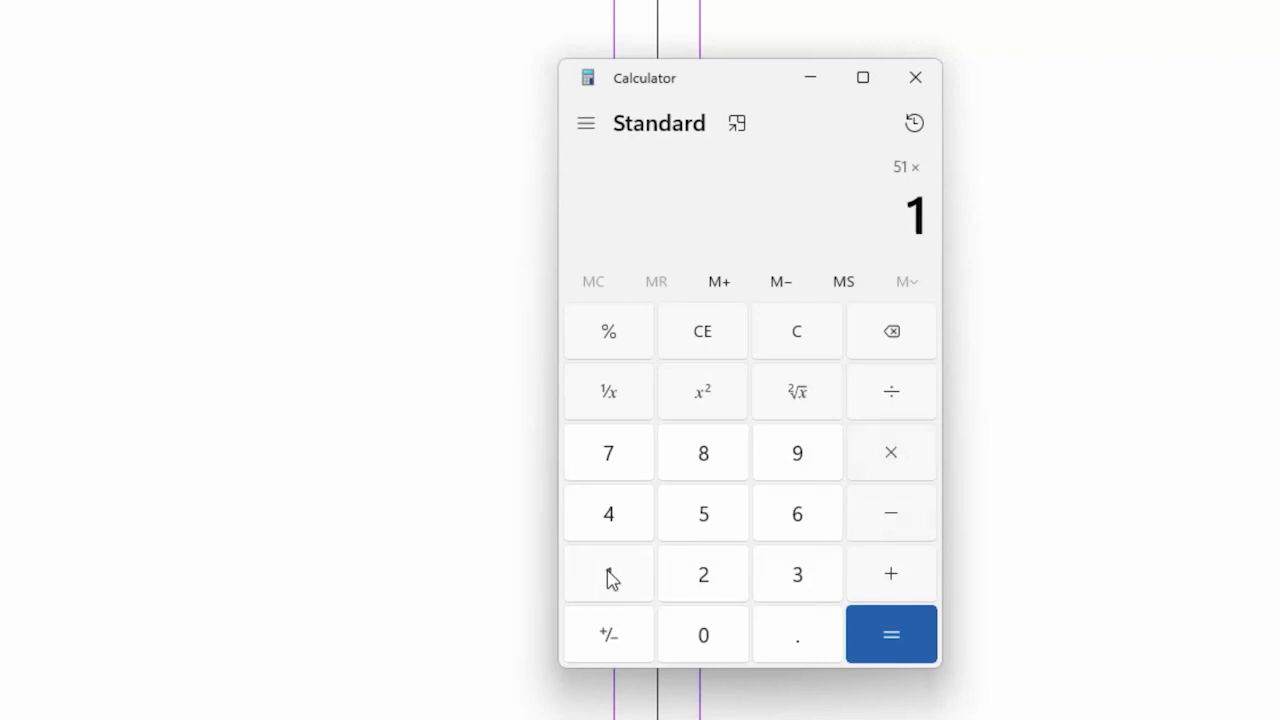
left_click(706, 573)
left_click(898, 633)
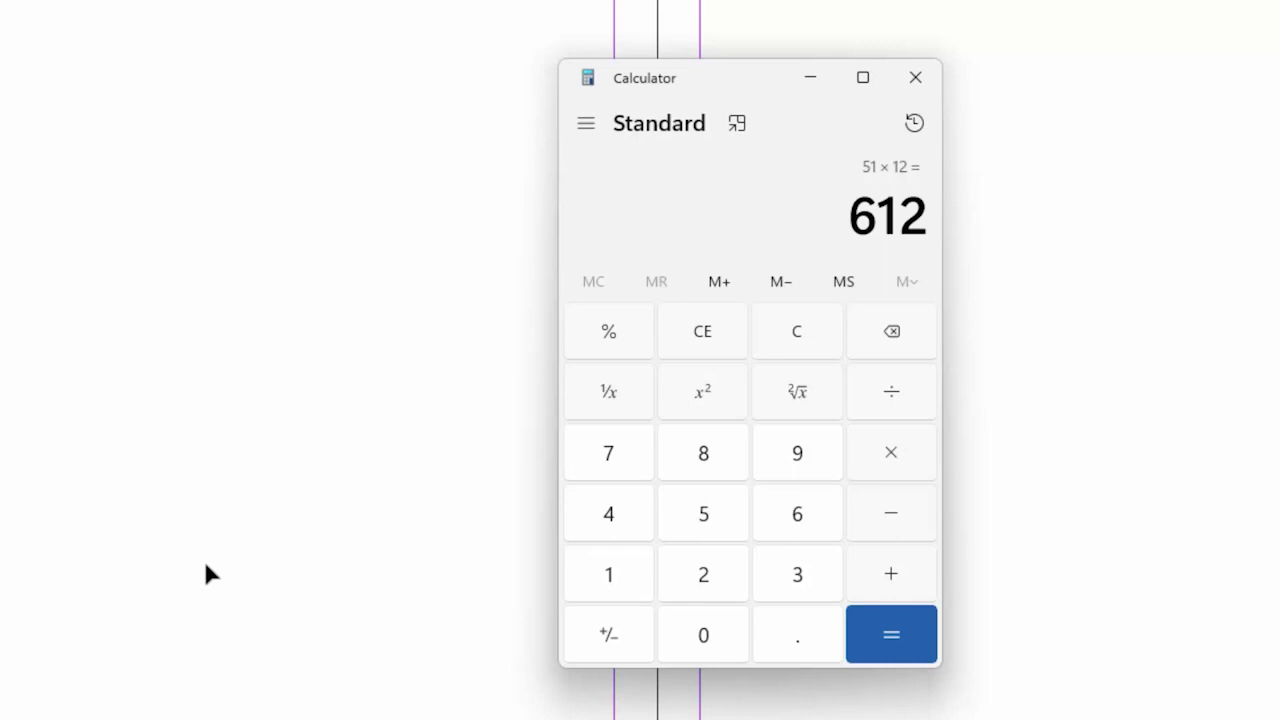
left_click(719, 283)
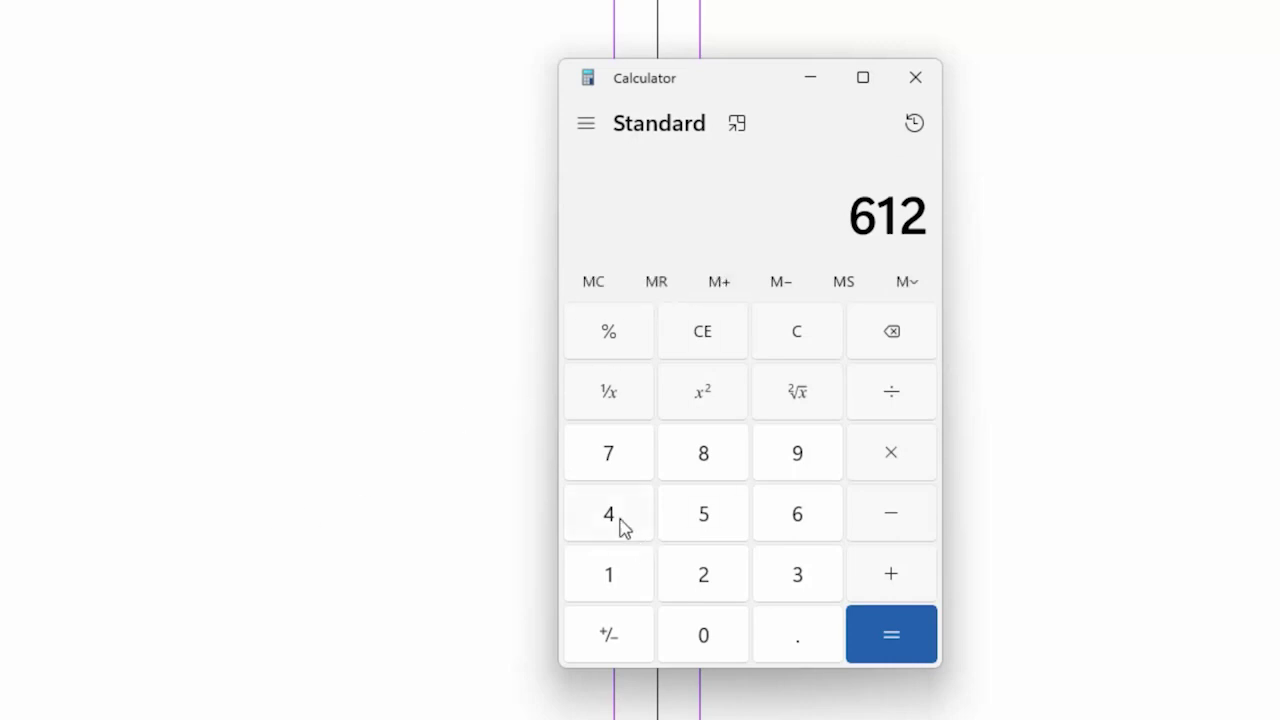
- Subtract the stored 612 from 792 to get 180
left_click(610, 456)
left_click(806, 468)
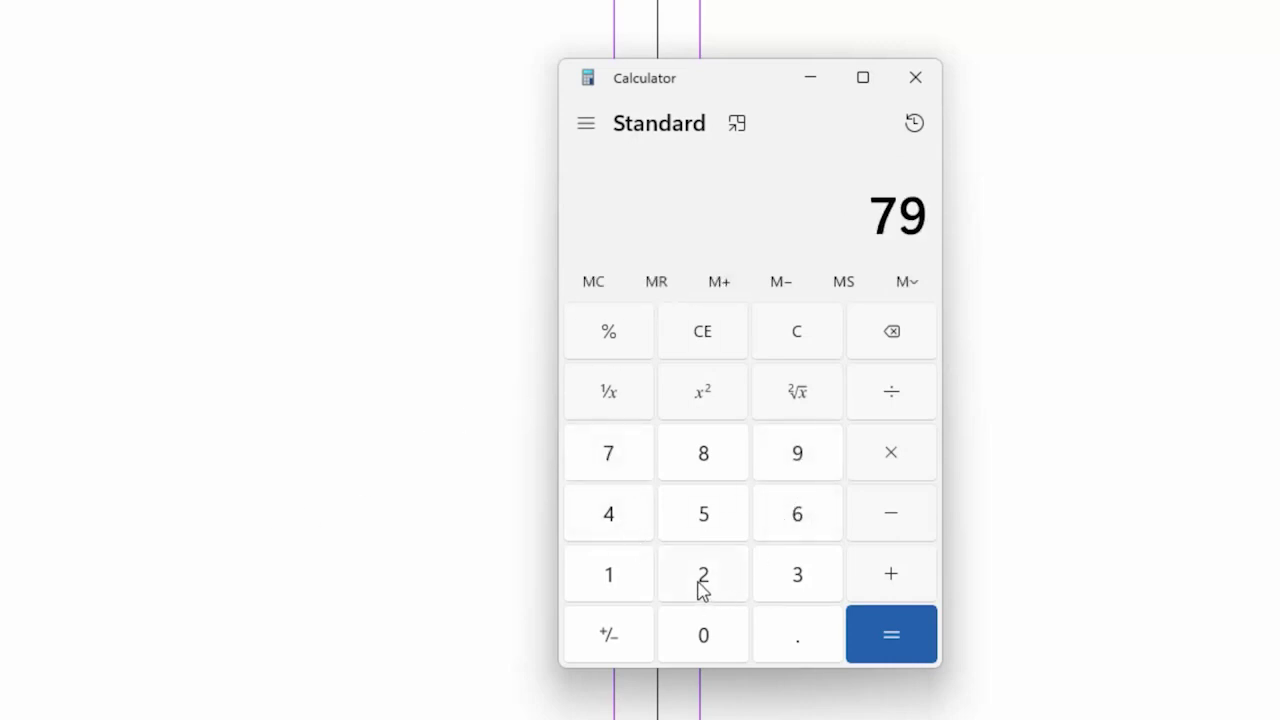
left_click(701, 588)
left_click(898, 518)
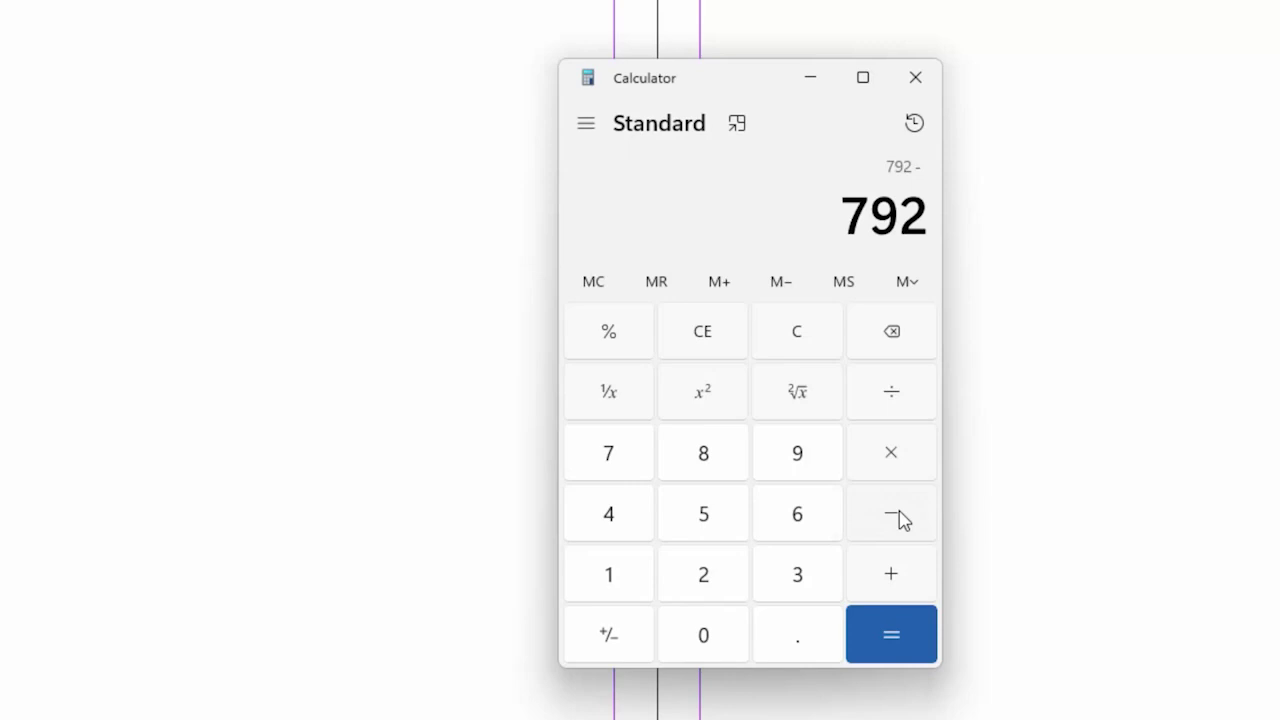
left_click(660, 285)
left_click(918, 648)
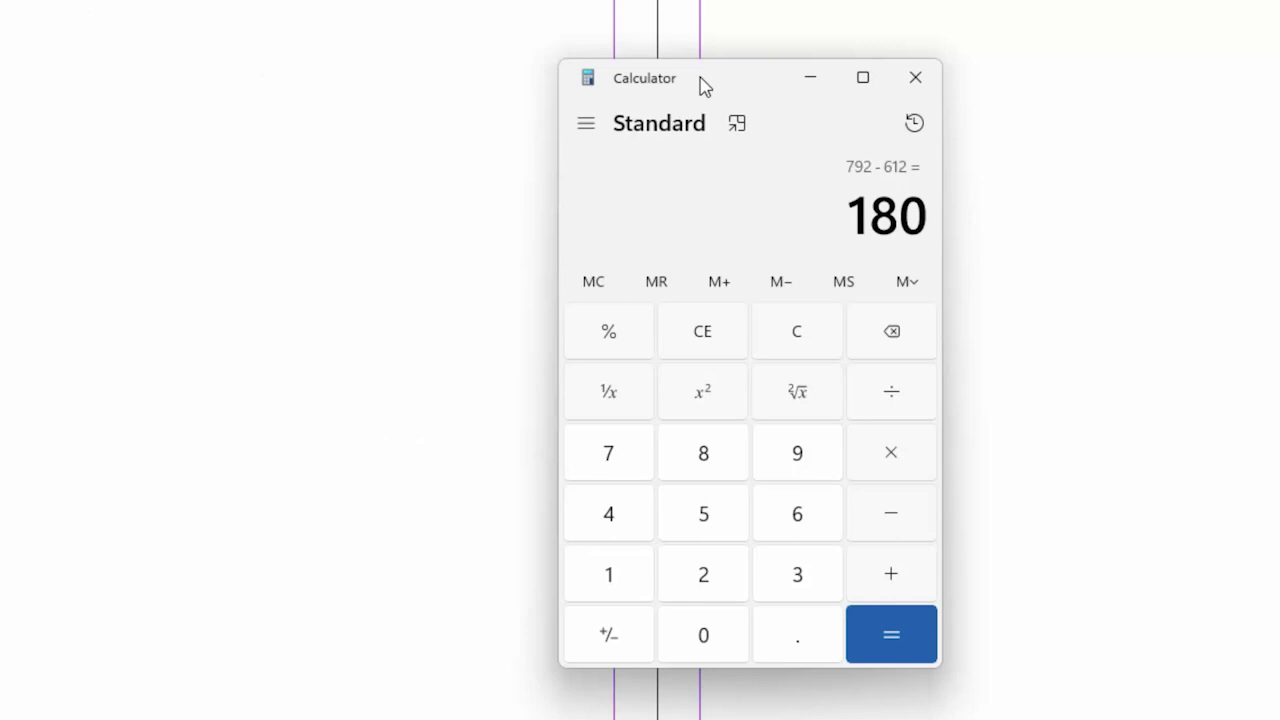
left_click_drag(702, 84, 847, 92)
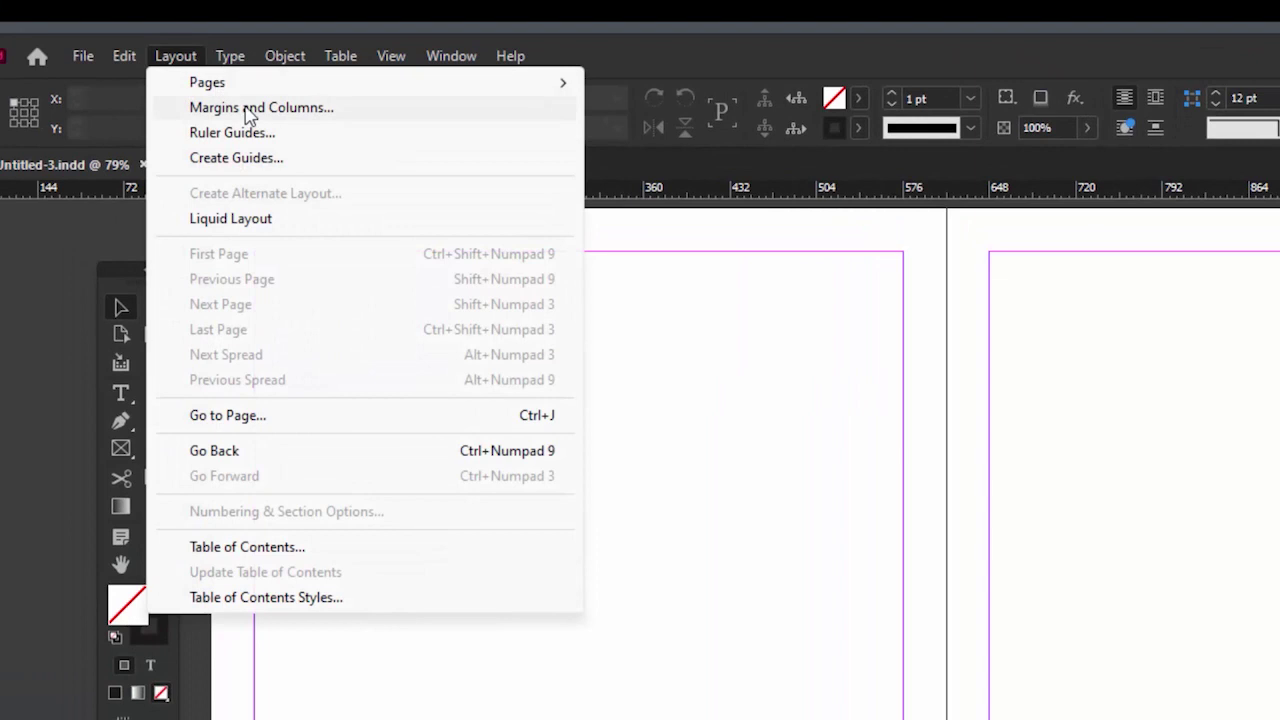
- Set the top and bottom margins to 90 pt in Margins and Columns
left_click(247, 108)
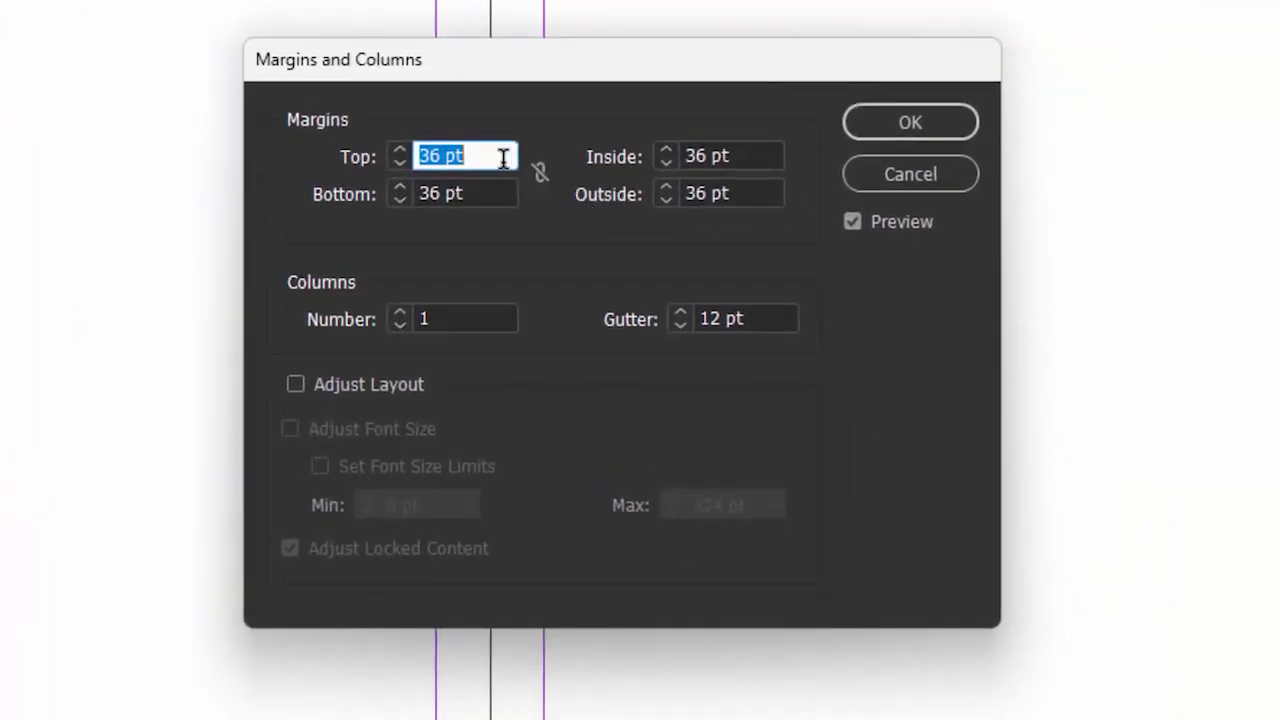
left_click_drag(504, 158, 364, 145)
type("90")
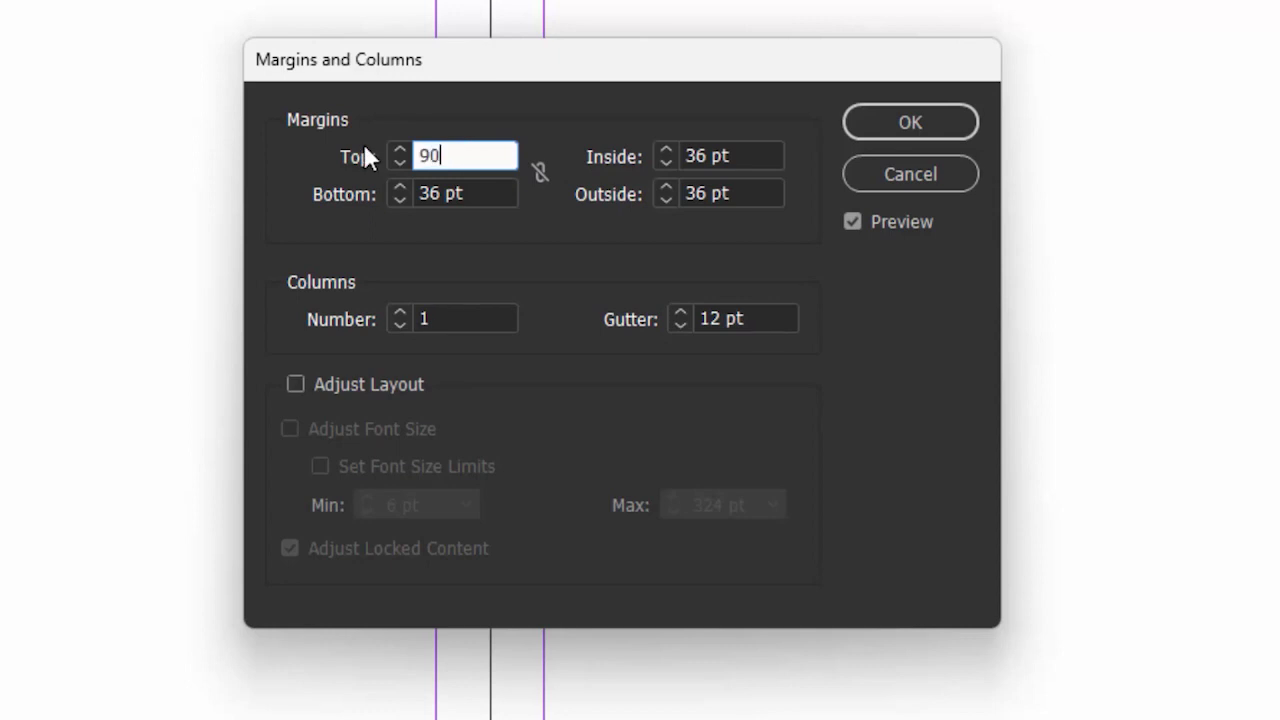
key("Tab")
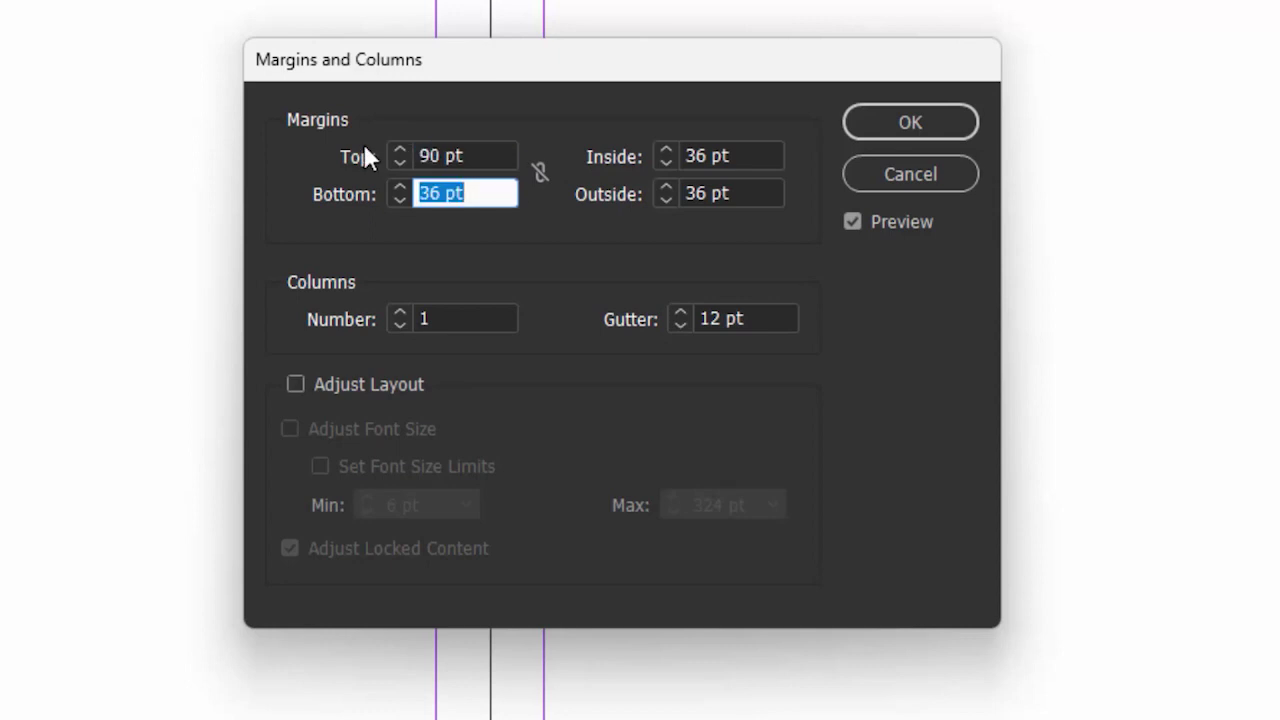
type("90")
key("Tab")
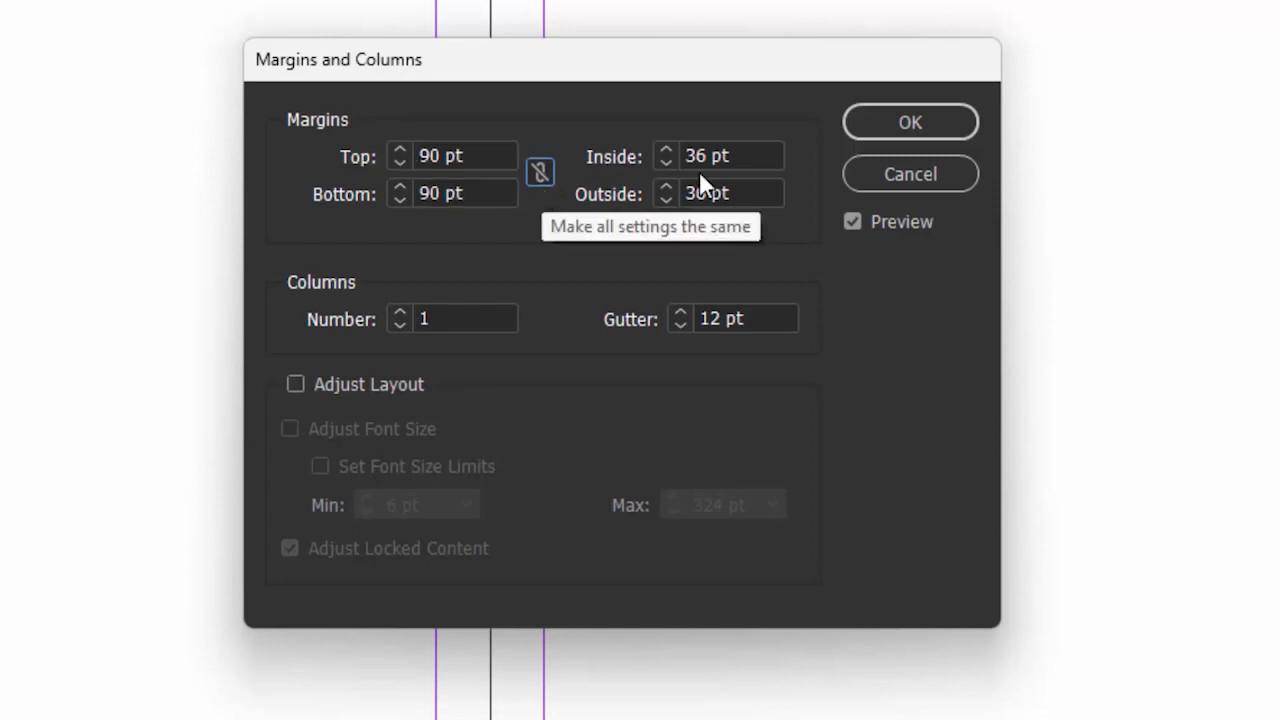
left_click(930, 125)
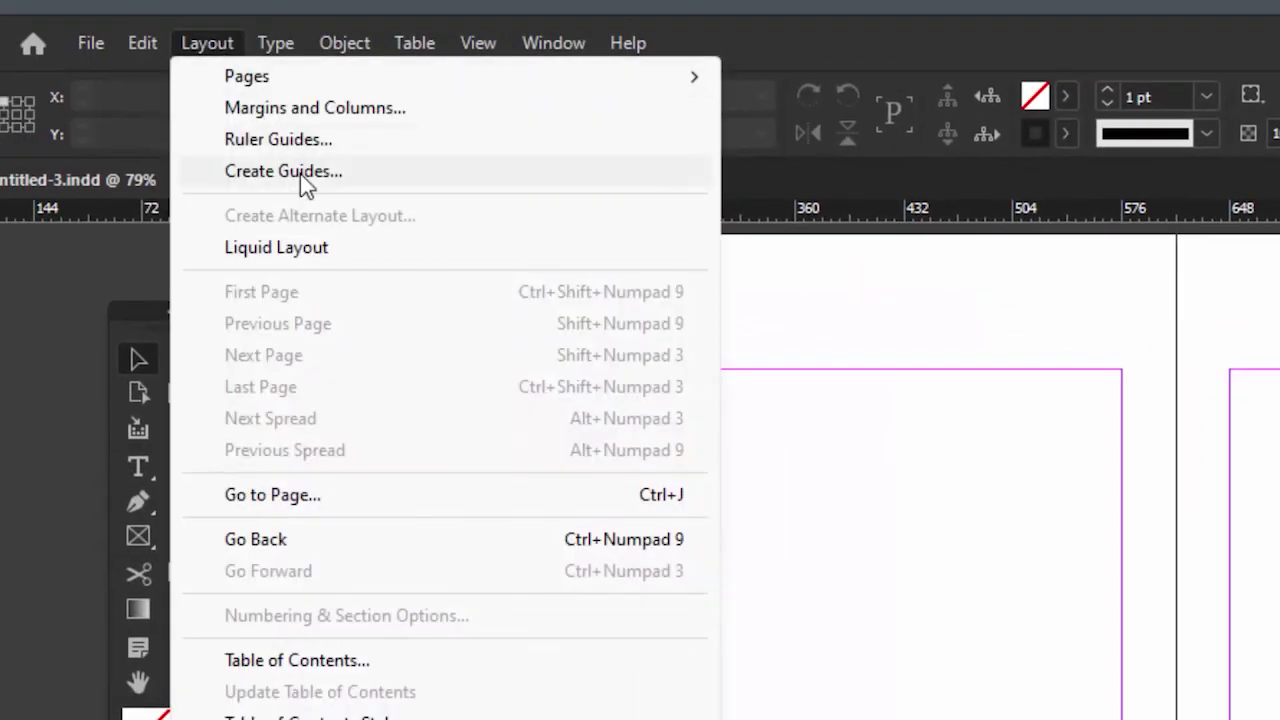
left_click(345, 174)
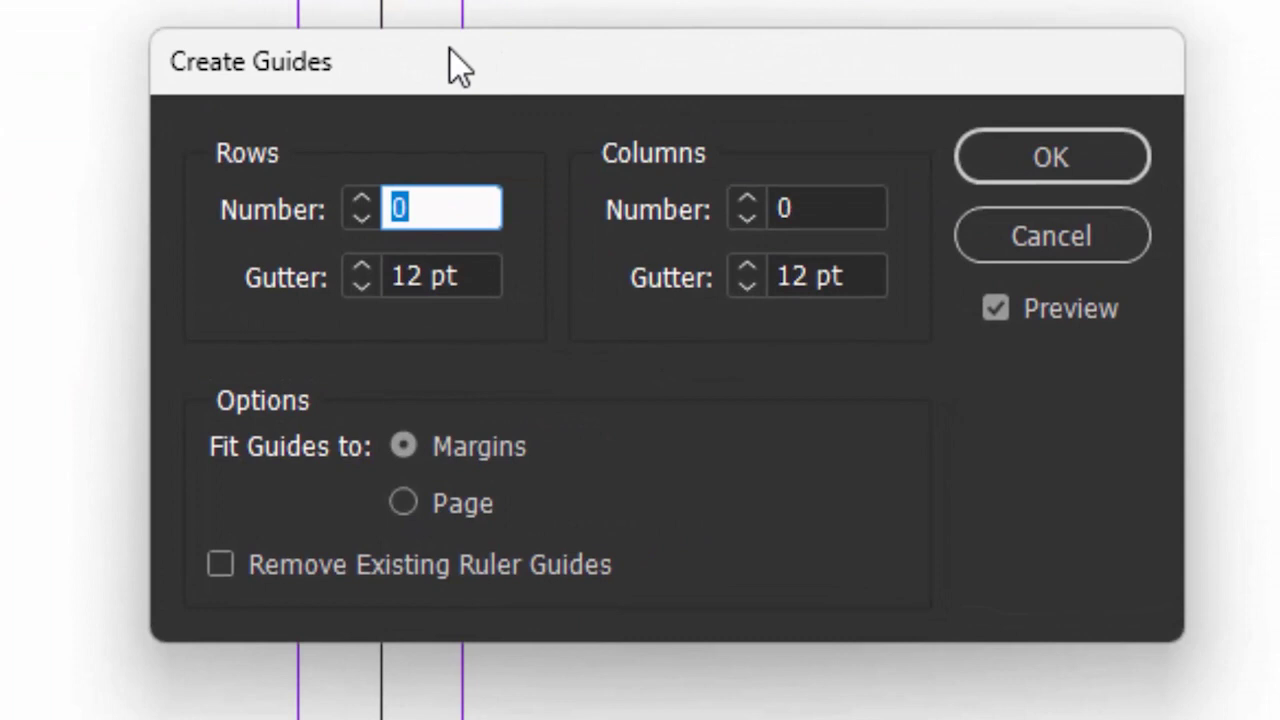
- Create 13 row guides with 12 pt gutters fitted to the margins
left_click_drag(756, 233, 827, 270)
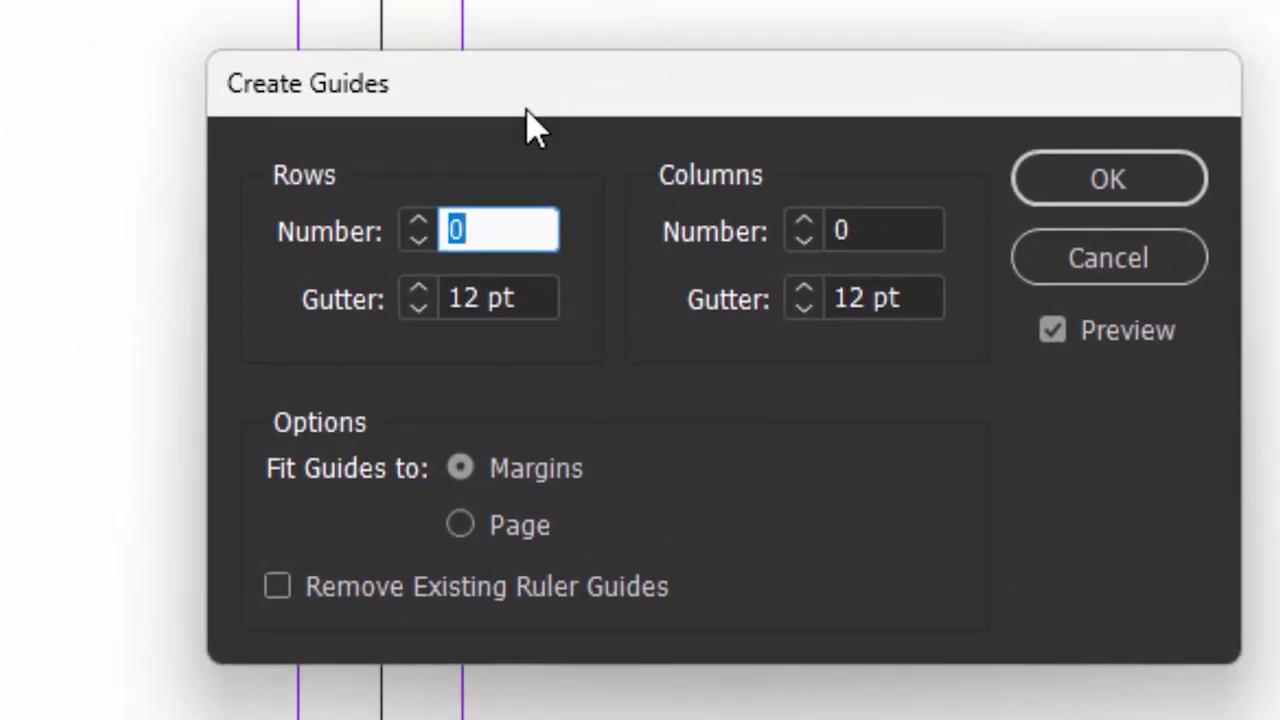
type("13")
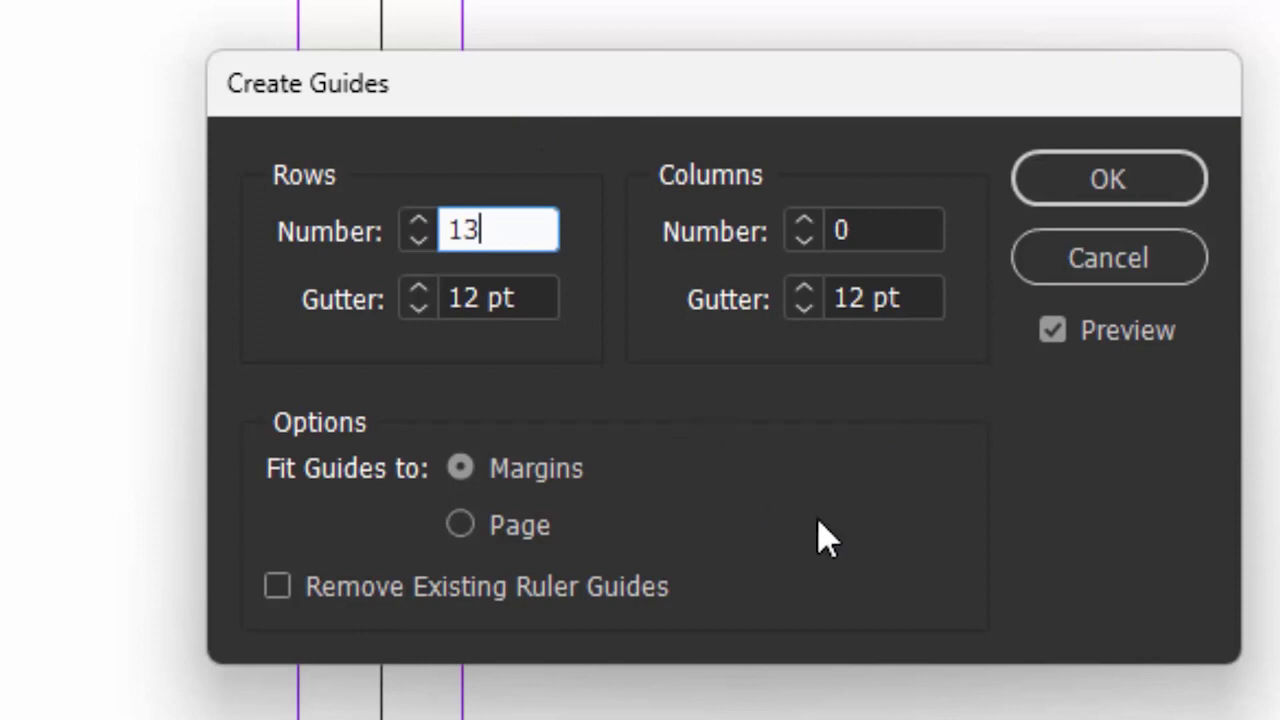
key("Tab")
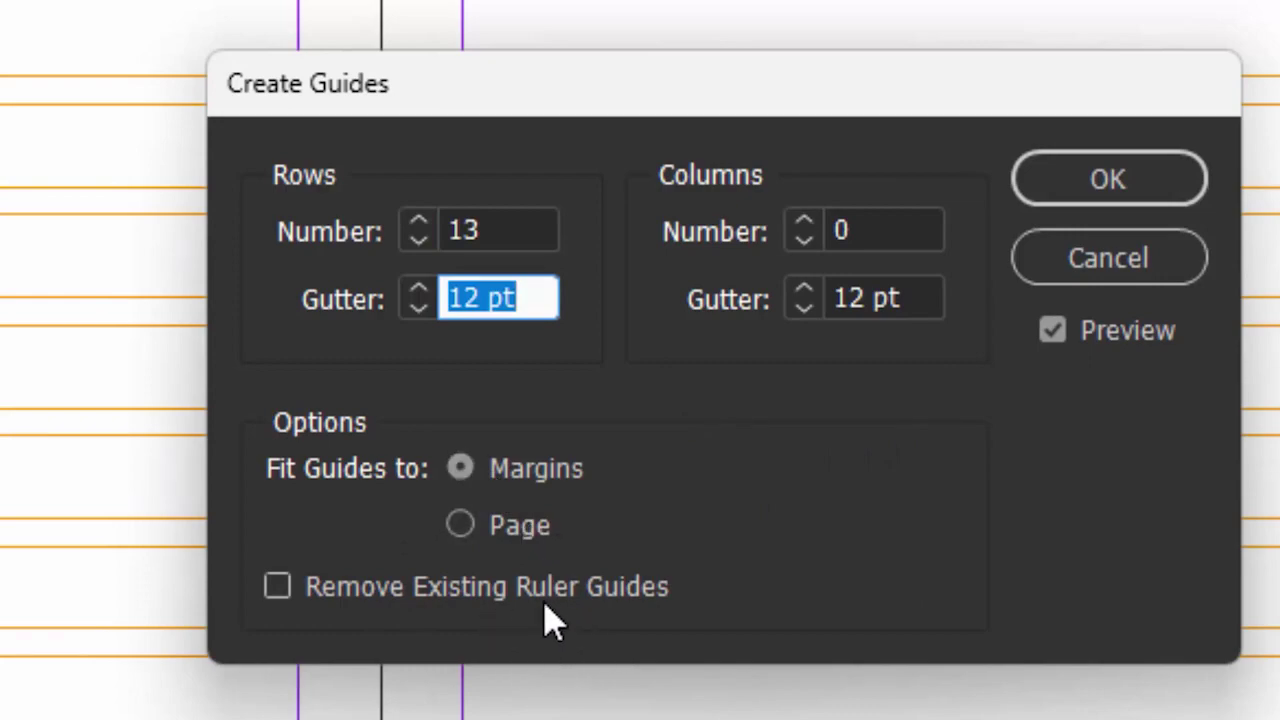
left_click(1152, 188)
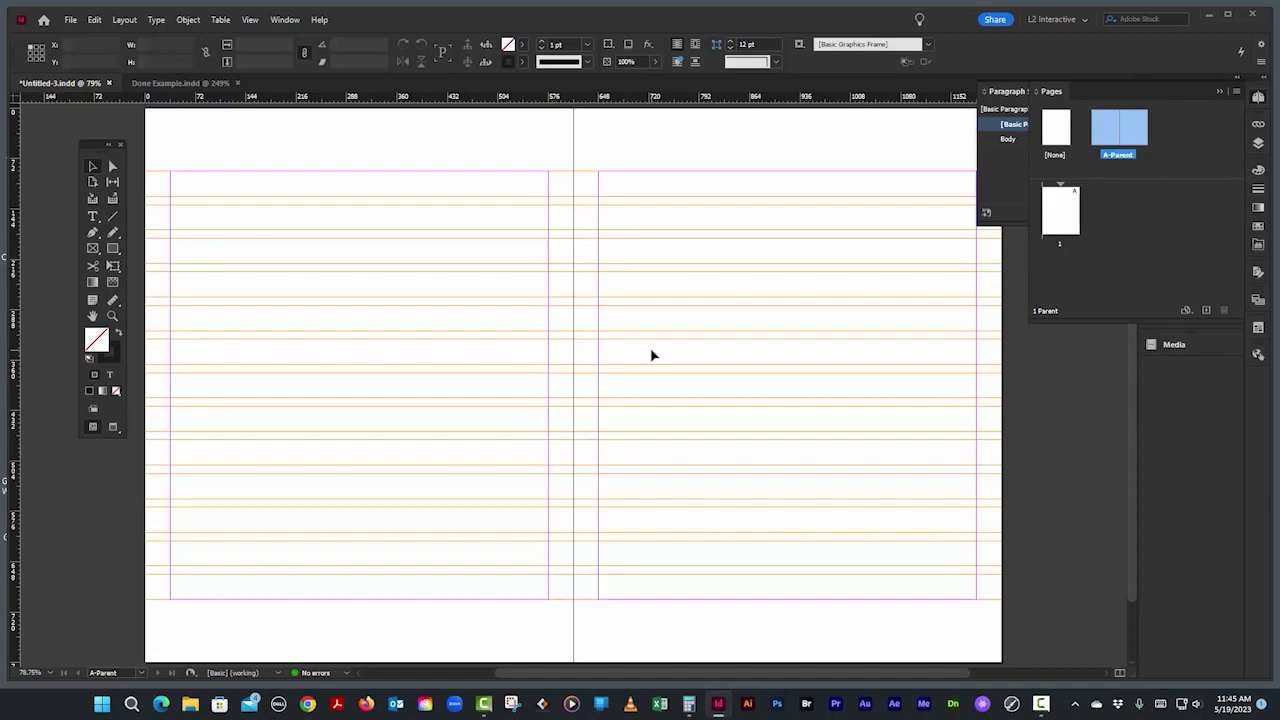
- Set the baseline grid to start at 0 pt from the top margin, incrementing every 12 pt
key("ctrl+k")
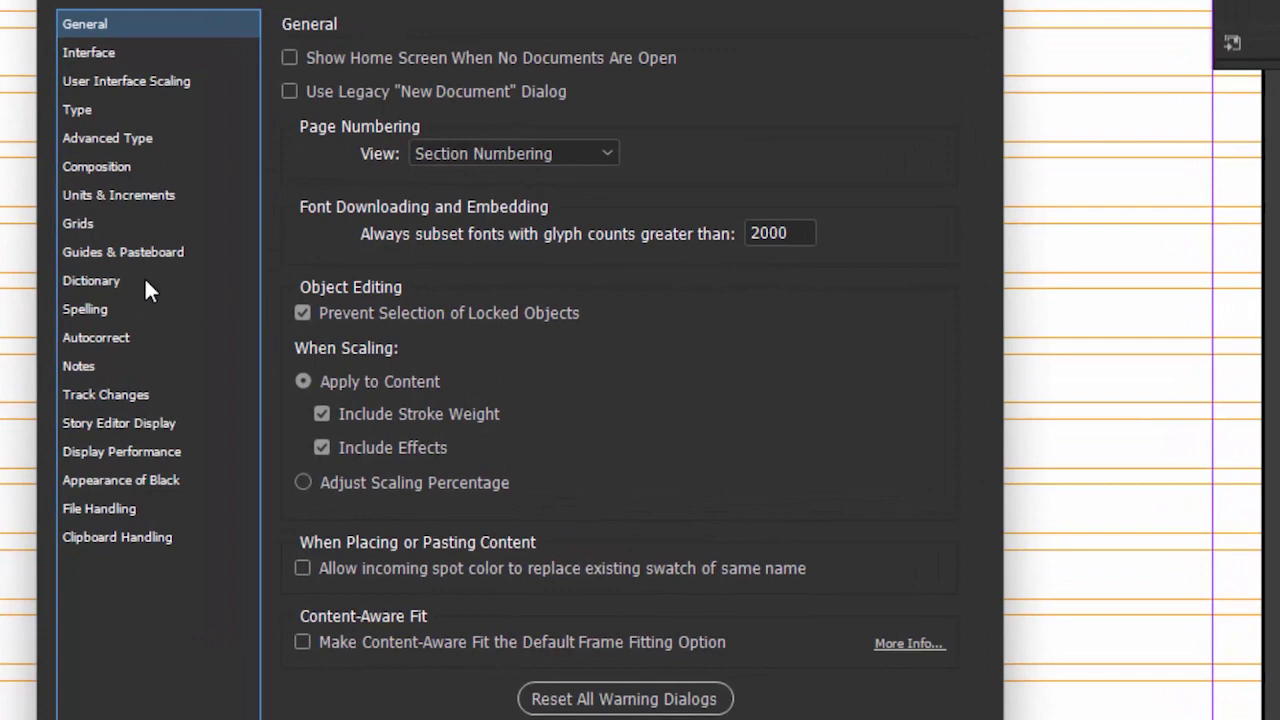
left_click(97, 228)
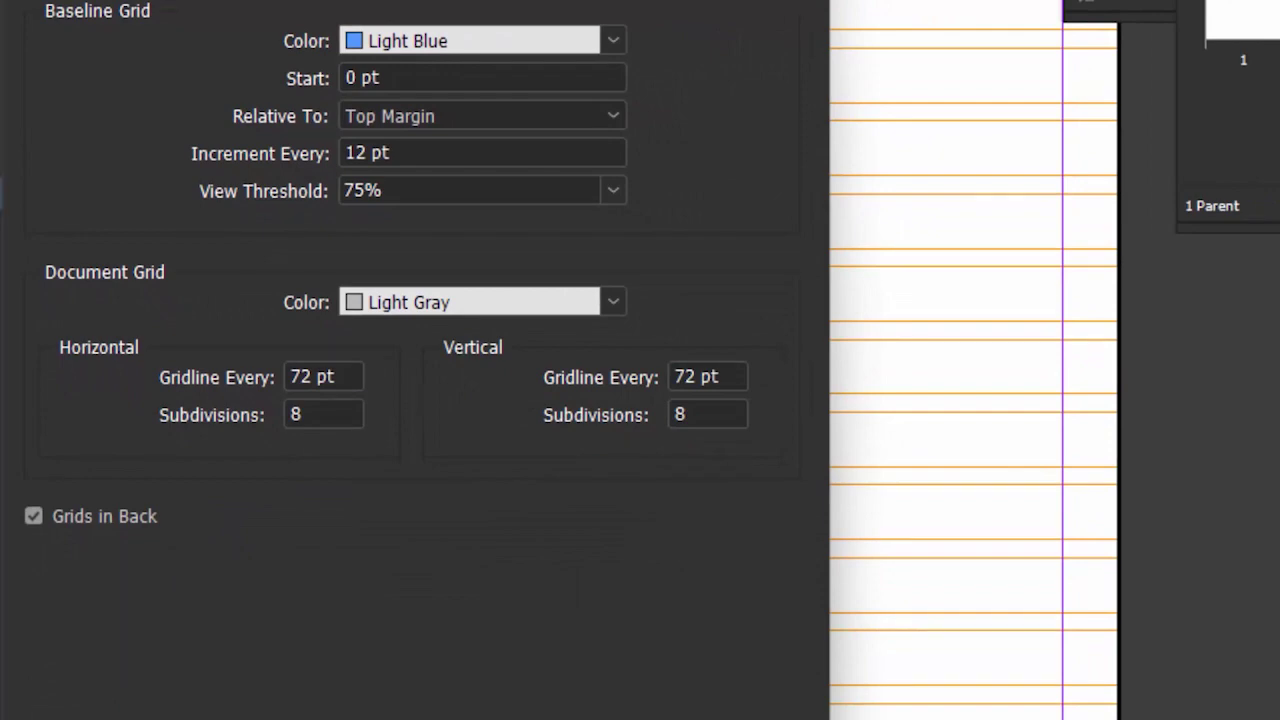
key("Return")
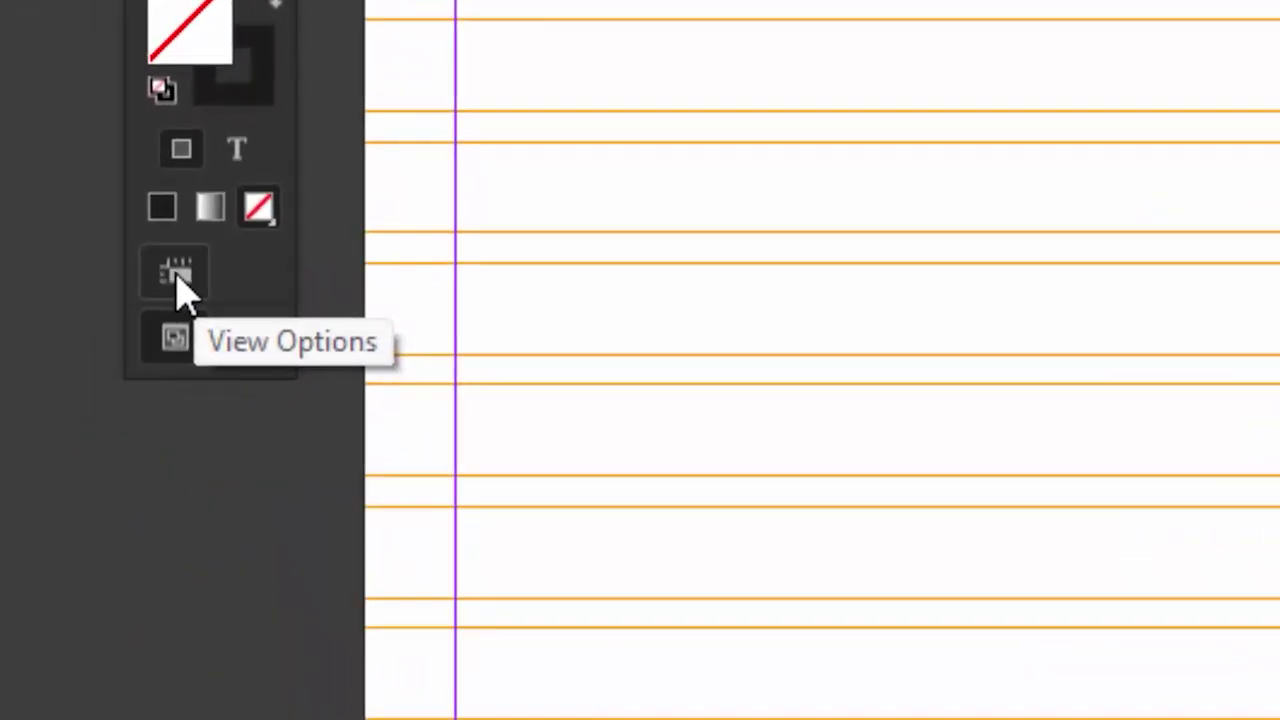
- Show the baseline grid and zoom into the top-left corner to check it against the row guides
left_click(180, 285)
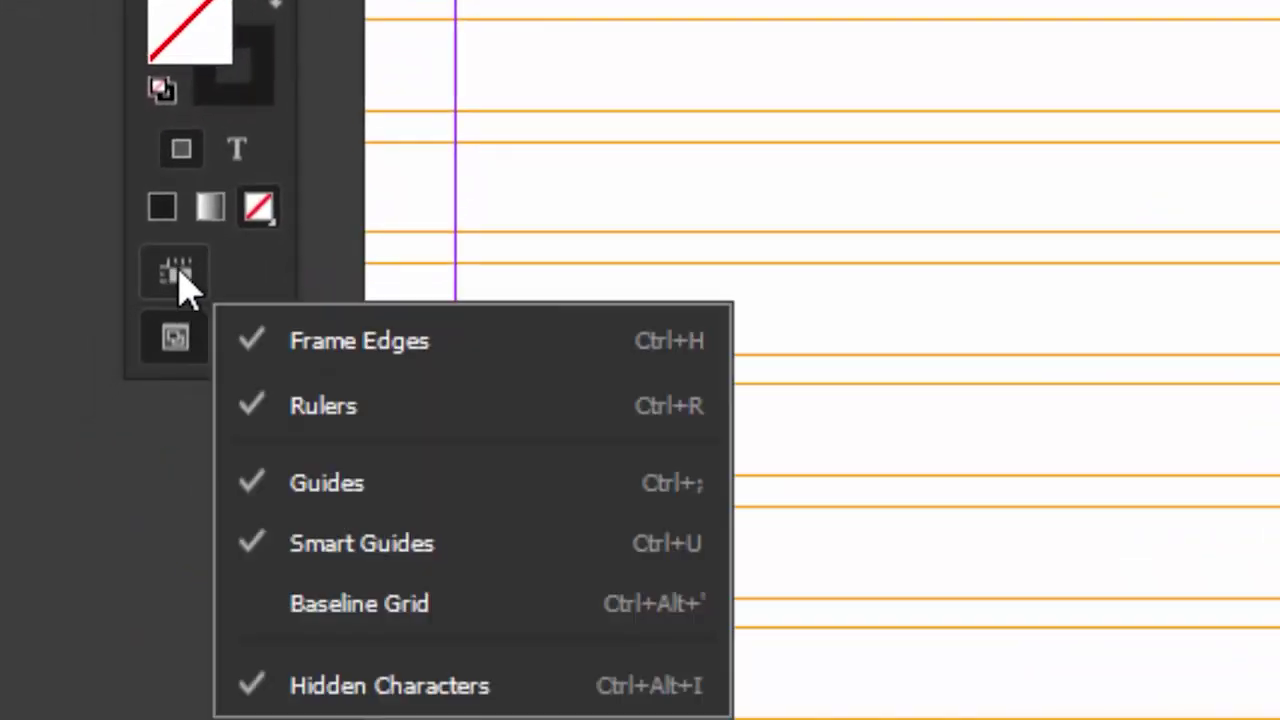
left_click(360, 605)
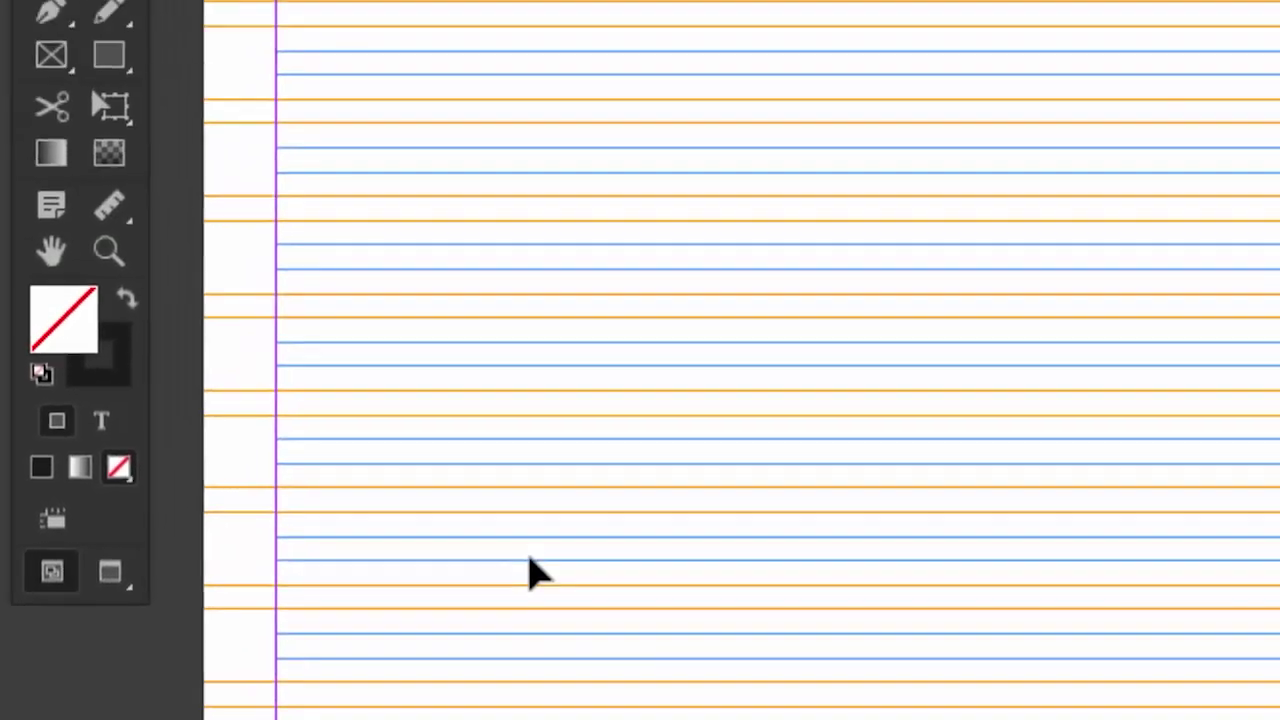
key("z")
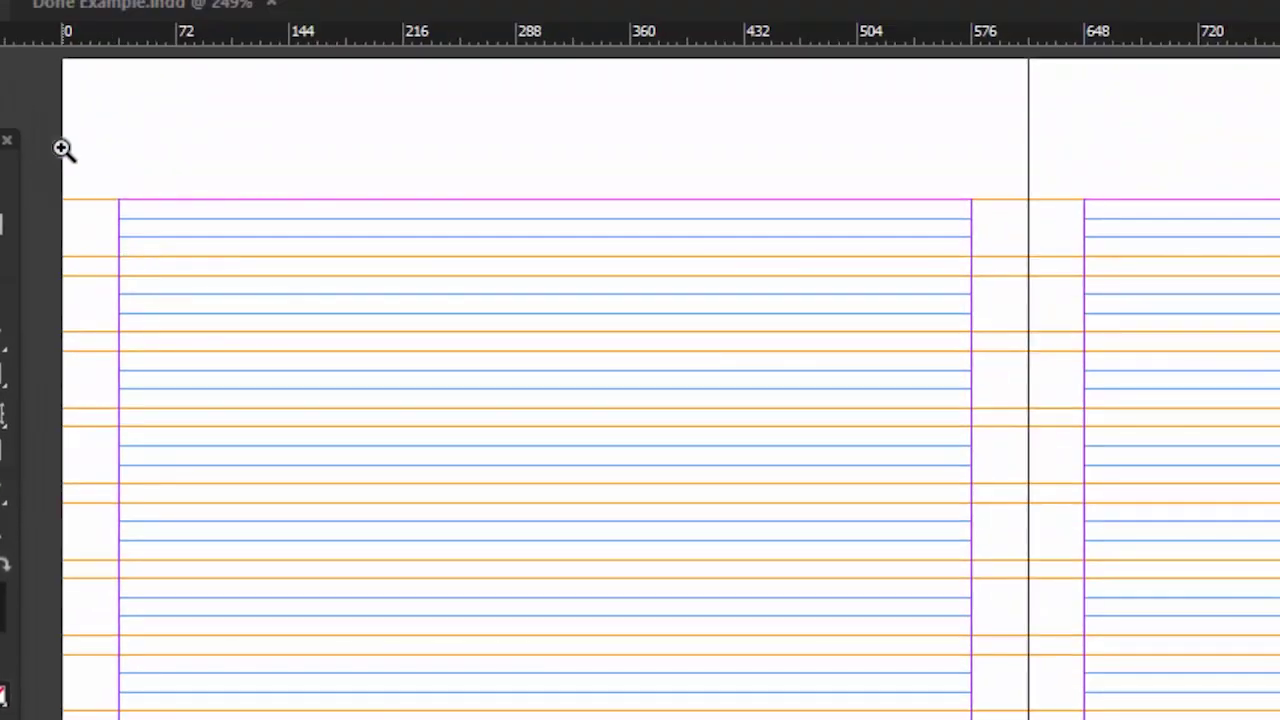
left_click_drag(63, 147, 523, 553)
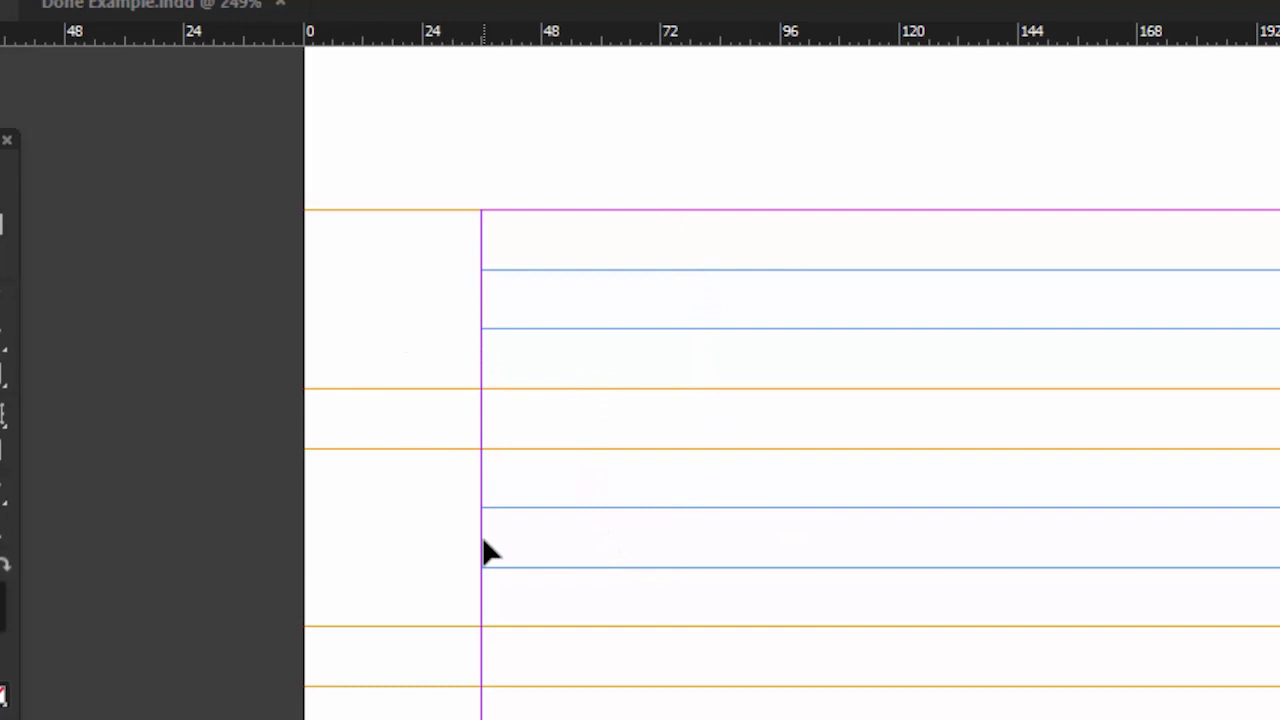
key("ctrl+minus")
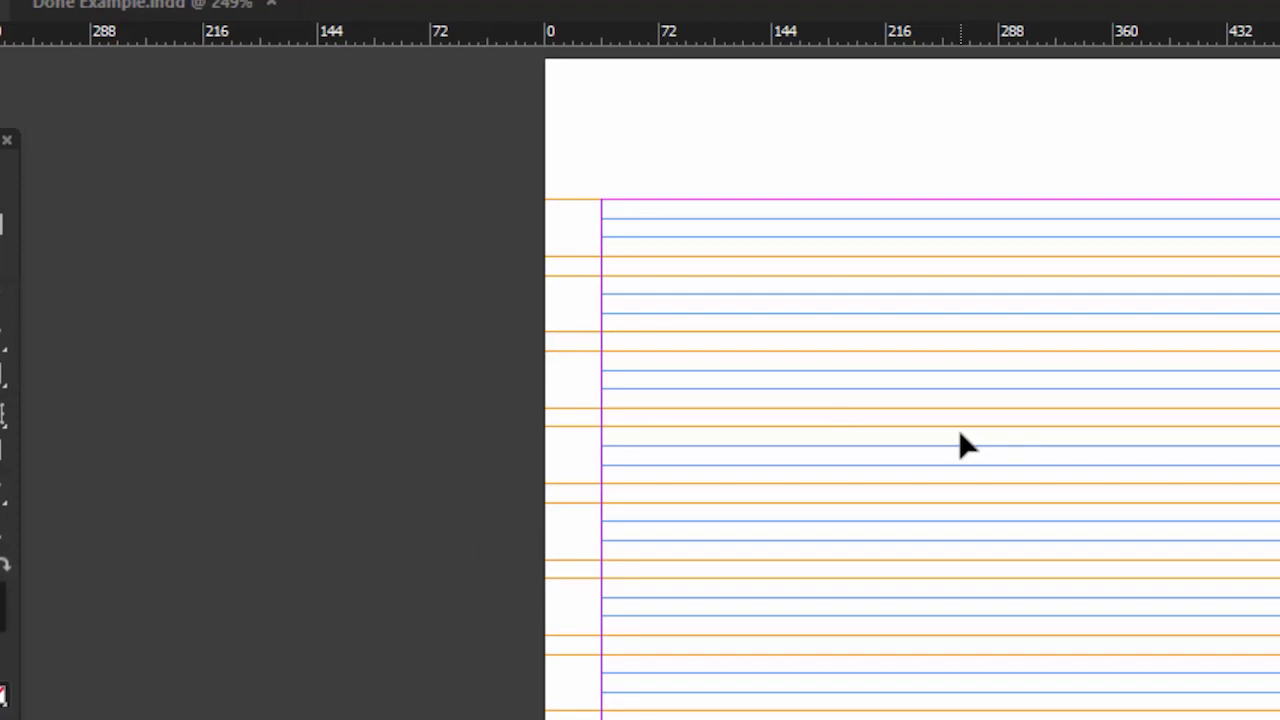
left_click(145, 3)
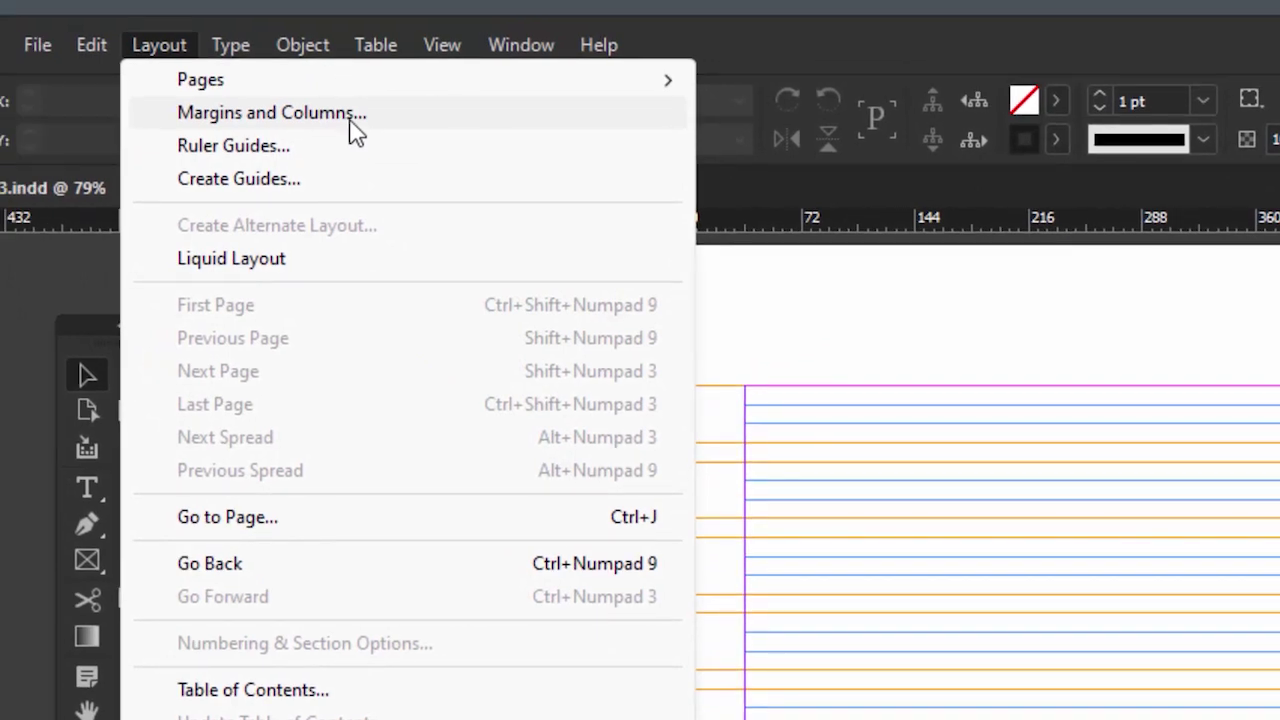
- Divide the page into 10 columns with 12 pt gutters
left_click(350, 115)
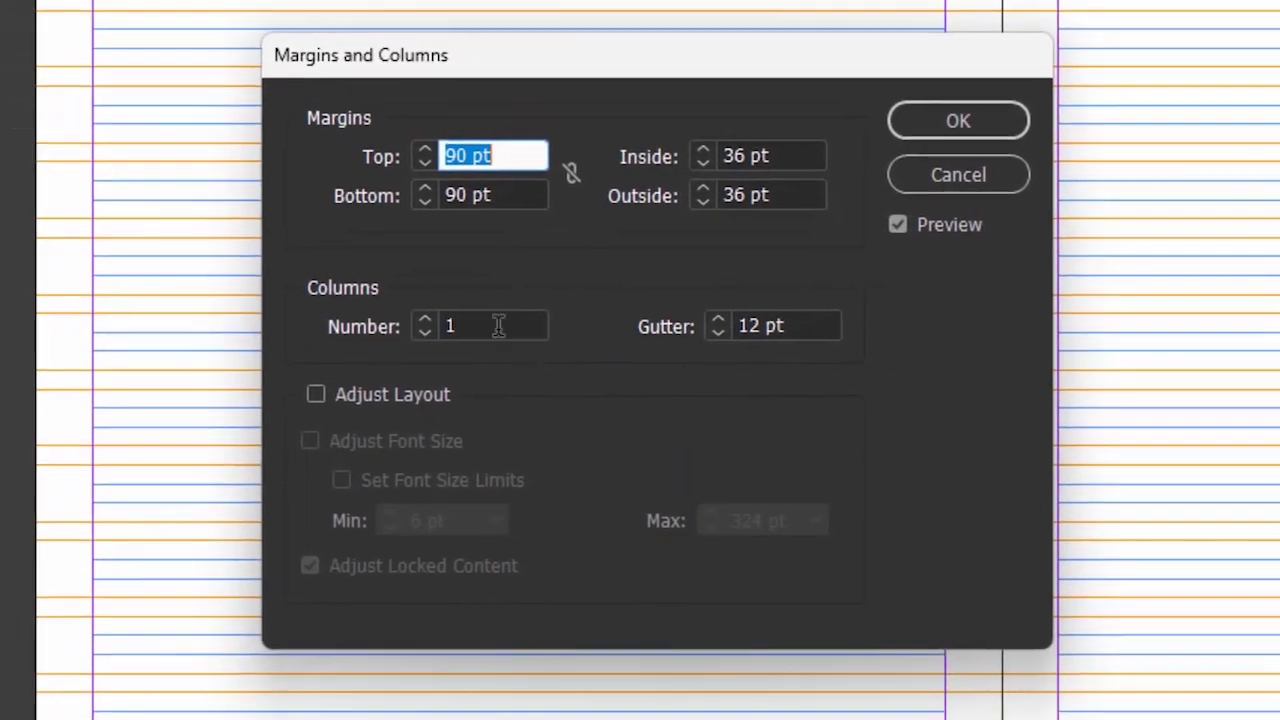
left_click(1055, 719)
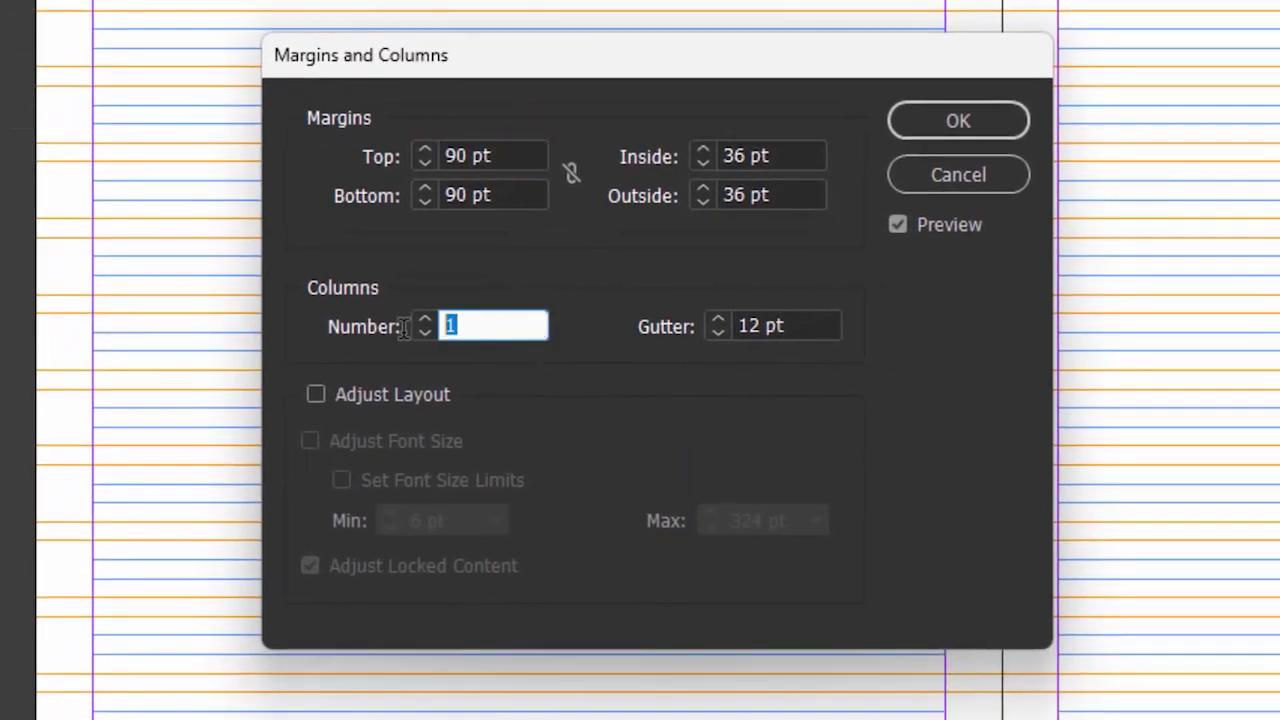
type("10")
key("Tab")
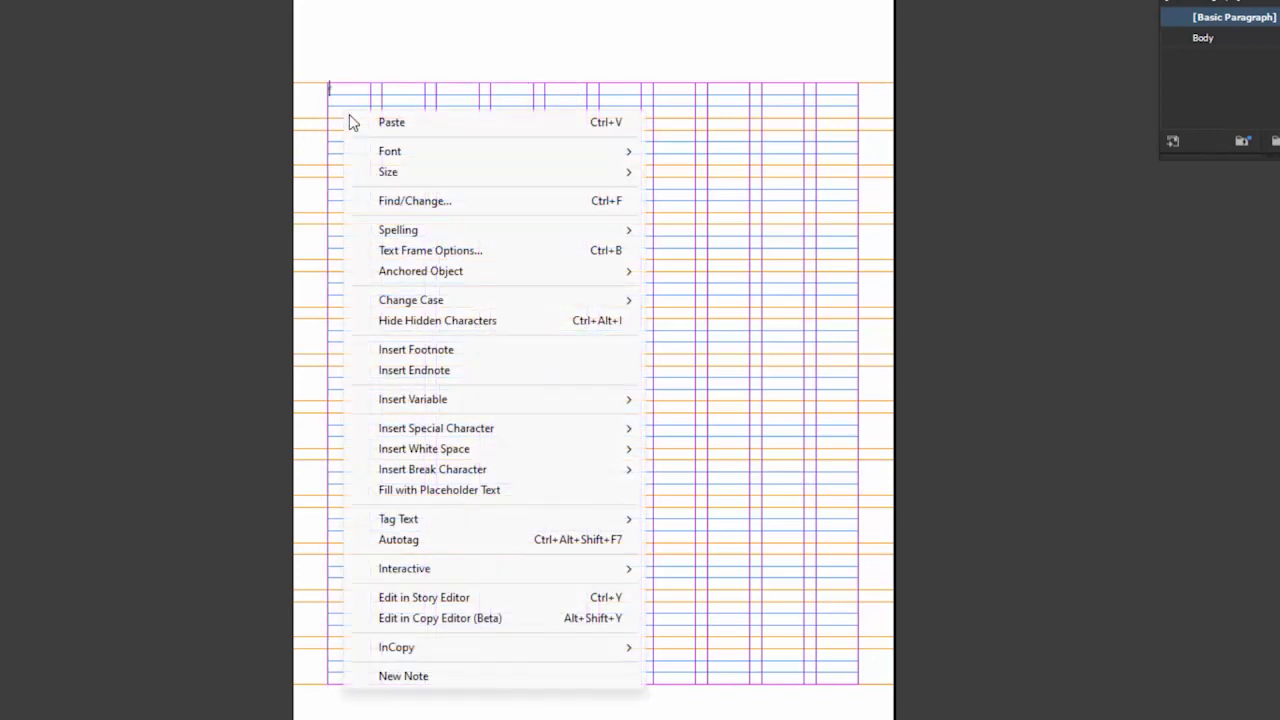
- Fill the new text frame over the left columns with placeholder text
left_click(485, 490)
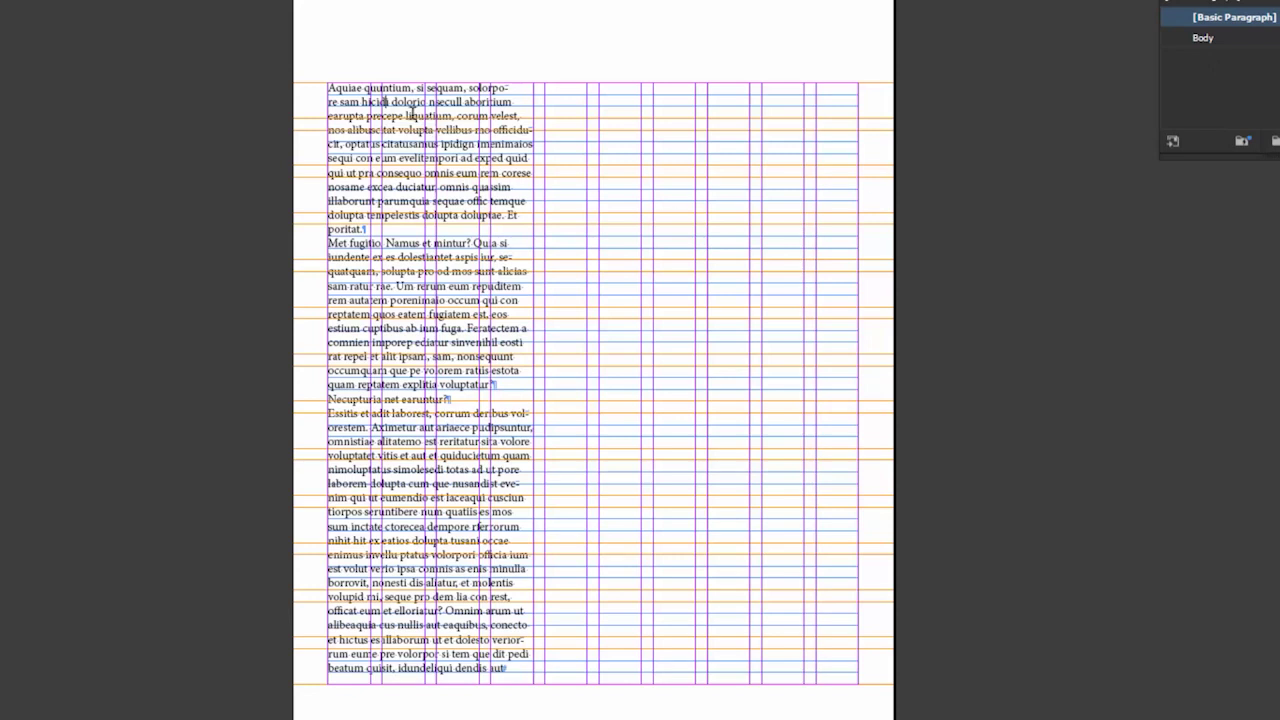
- Apply the Body style (Adobe Garamond Pro 10/12 pt) to the whole story and zoom in
double_click(455, 105)
triple_click(455, 105)
key("ctrl+a")
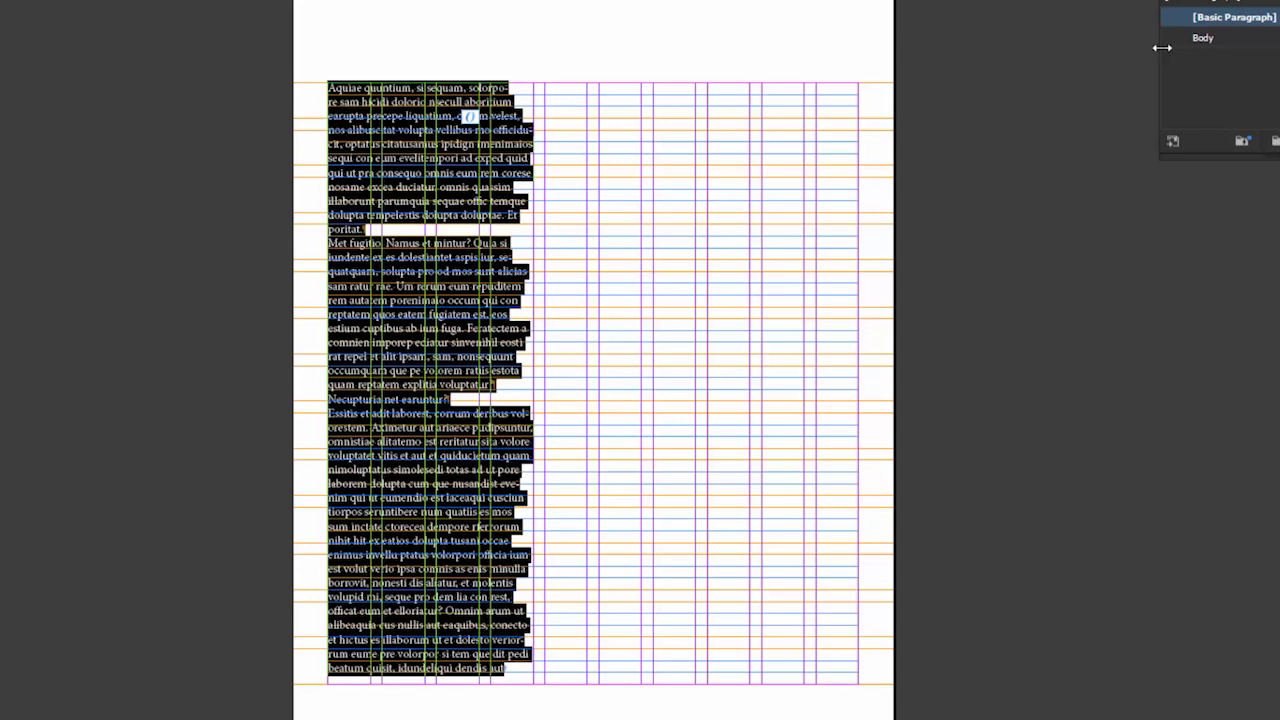
left_click(1206, 40)
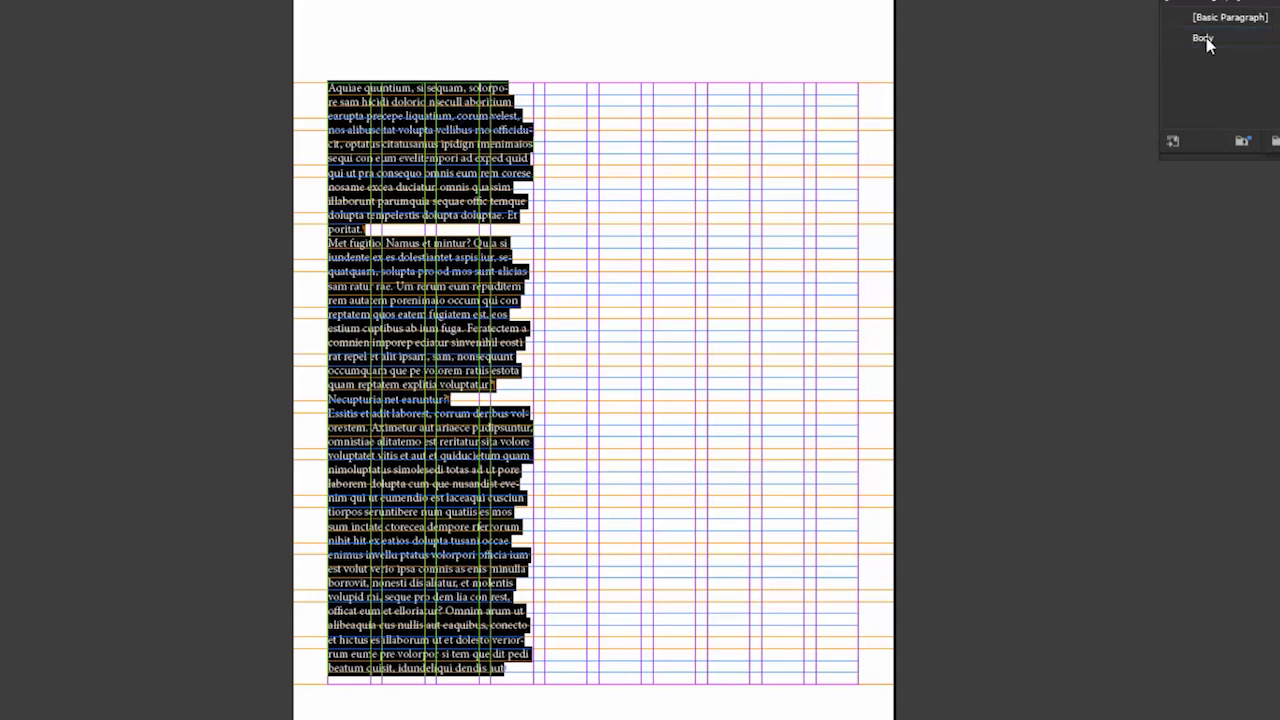
left_click(1204, 40)
key("Escape")
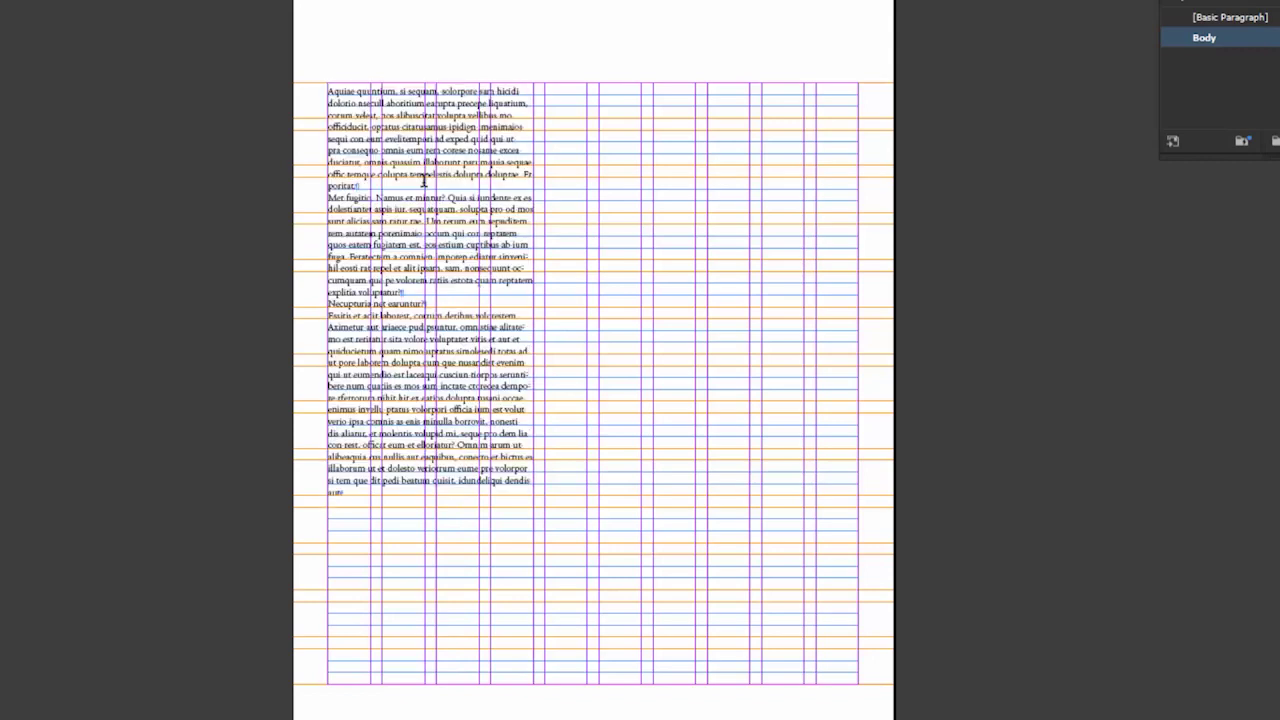
left_click_drag(283, 51, 557, 486)
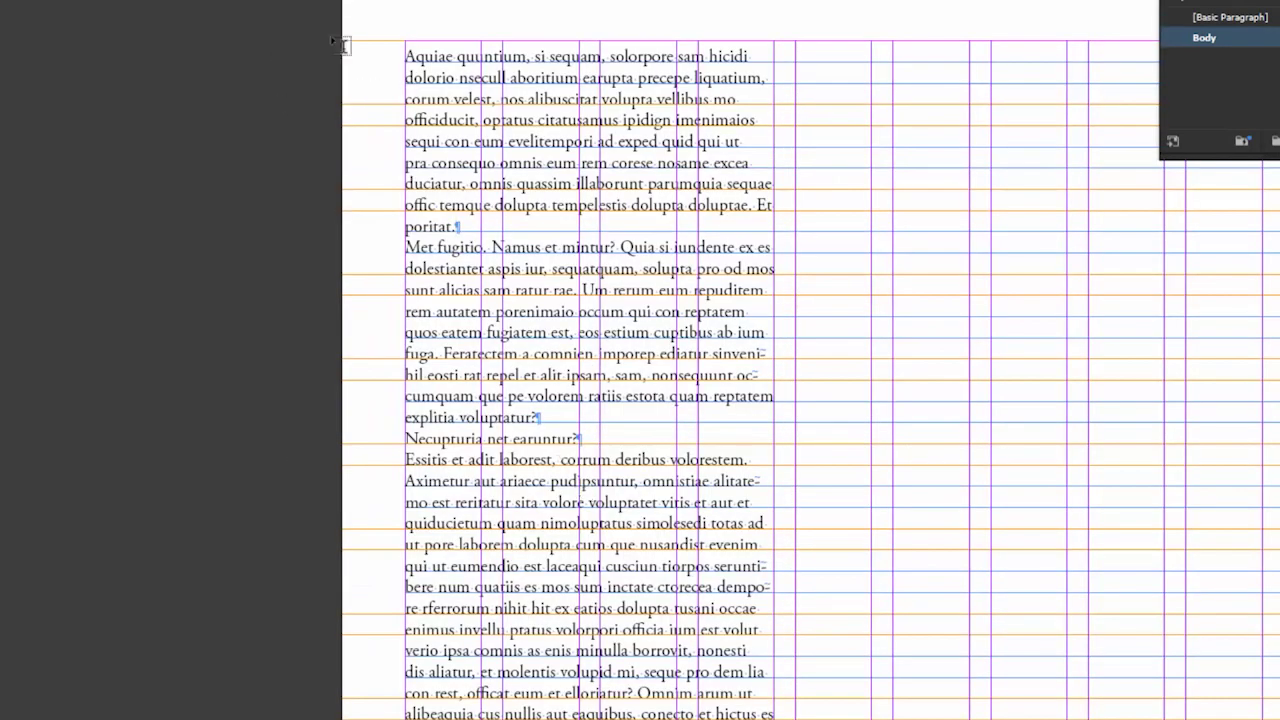
left_click_drag(352, 14, 657, 488)
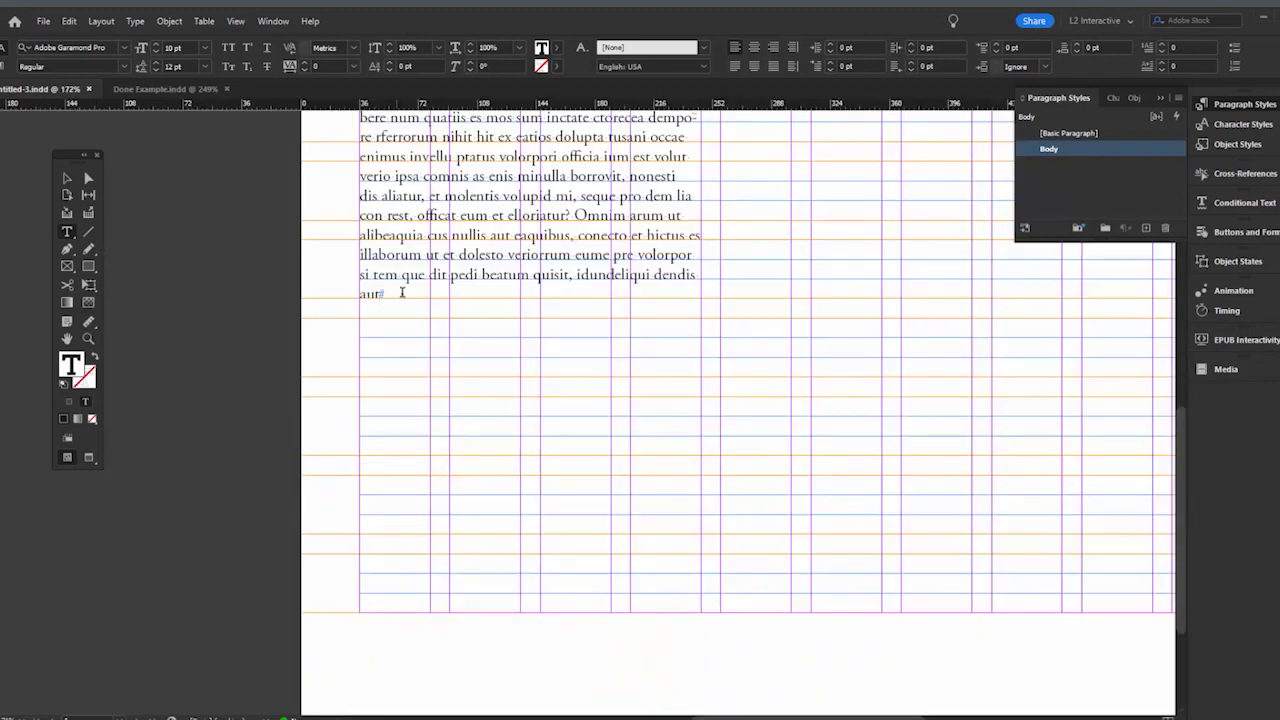
- Extend the story with more placeholder text down to the frame's bottom
right_click(387, 293)
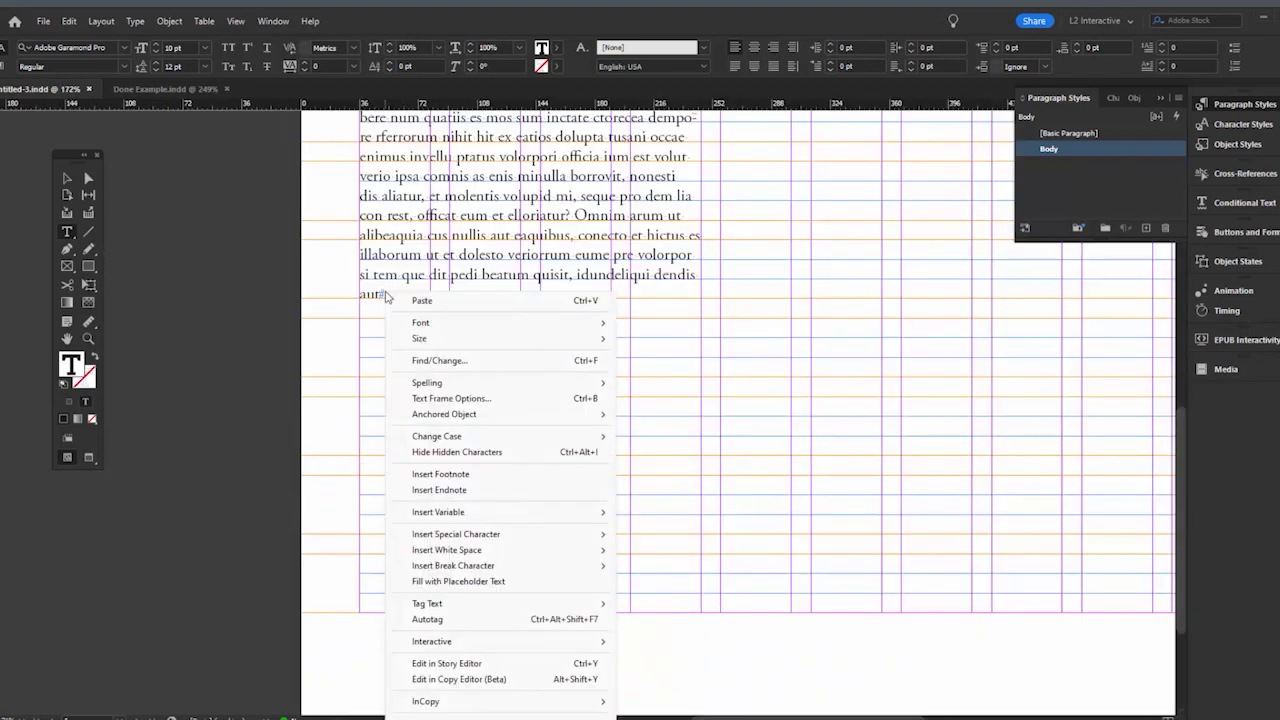
left_click(458, 581)
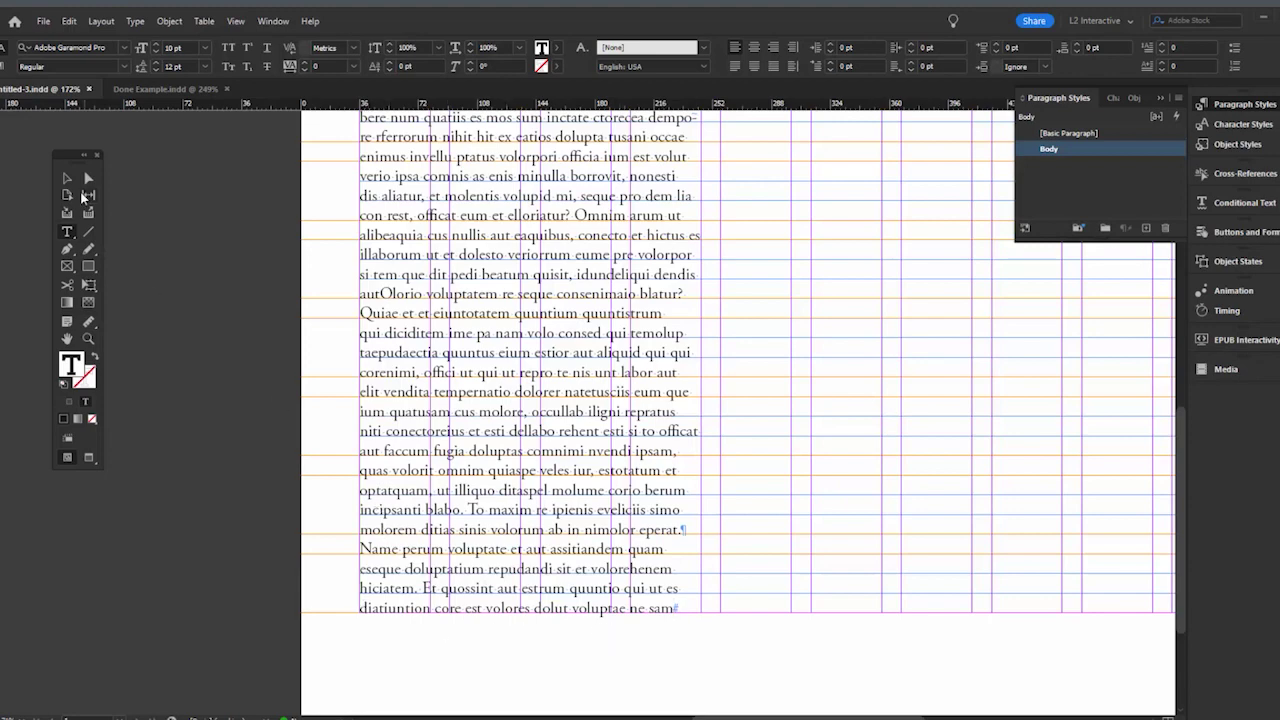
left_click(66, 180)
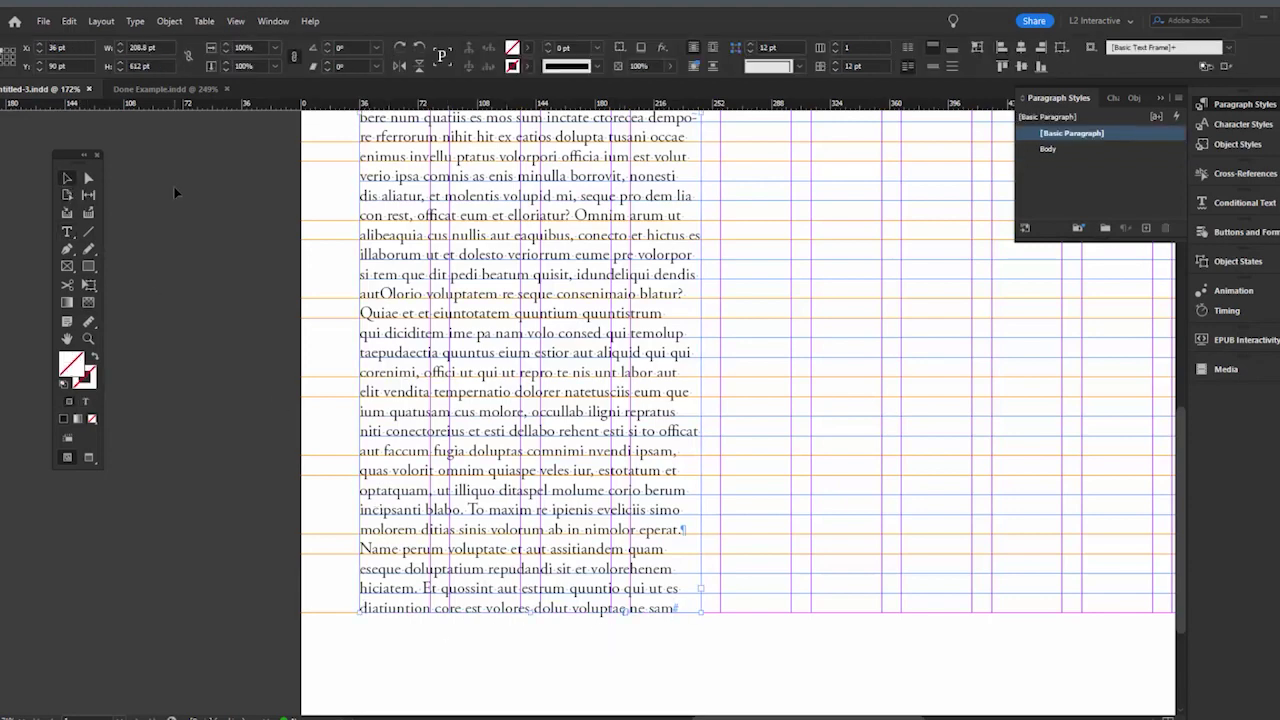